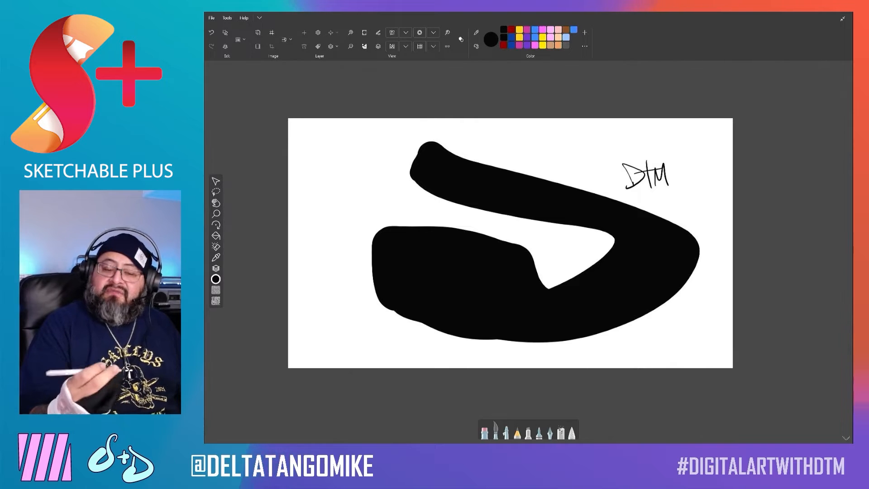
- Paint a black dot left of the large shape, and handwrite 1920 above it and 1020 at the canvas's right edge with a smaller brush
click(312, 233)
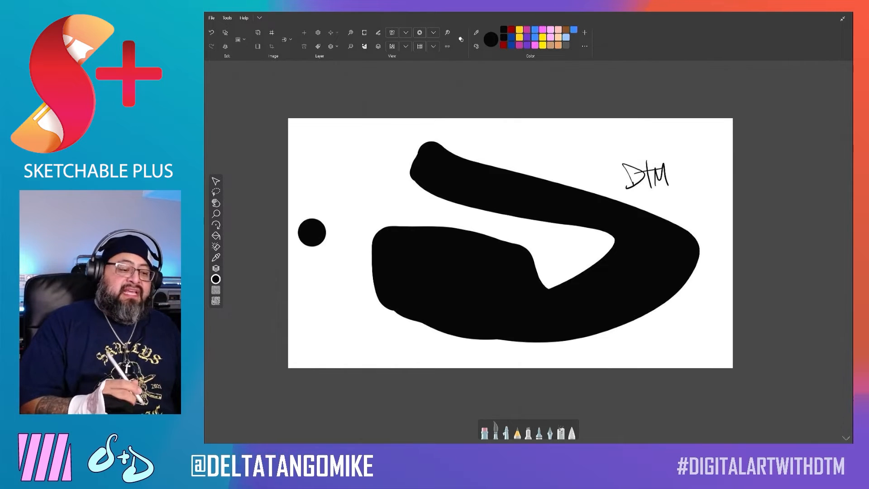
click(496, 431)
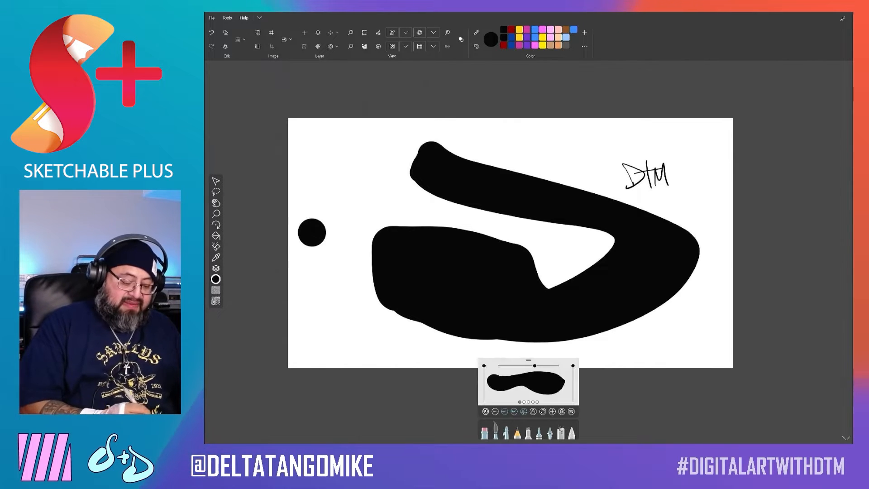
drag(535, 366, 504, 366)
mouse_move(479, 131)
mouse_down()
mouse_move(481, 142)
mouse_move(527, 131)
mouse_up()
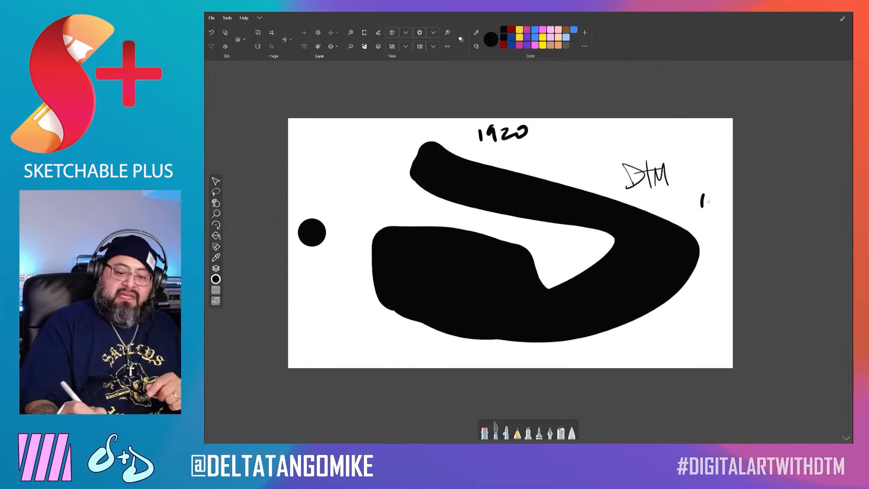
drag(720, 199, 718, 212)
drag(727, 209, 727, 211)
- Scribble thin black circles and long zigzag strokes across the canvas around the large black shape
mouse_move(347, 167)
mouse_down()
mouse_move(373, 169)
mouse_move(383, 159)
mouse_up()
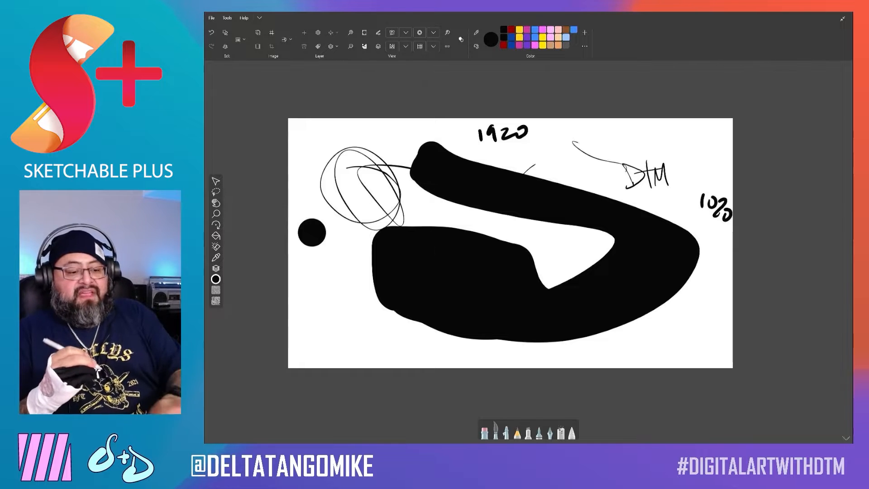
mouse_move(574, 142)
mouse_down()
mouse_move(663, 145)
mouse_move(693, 236)
mouse_move(664, 302)
mouse_move(551, 296)
mouse_move(346, 248)
mouse_move(373, 272)
mouse_move(398, 190)
mouse_move(456, 228)
mouse_up()
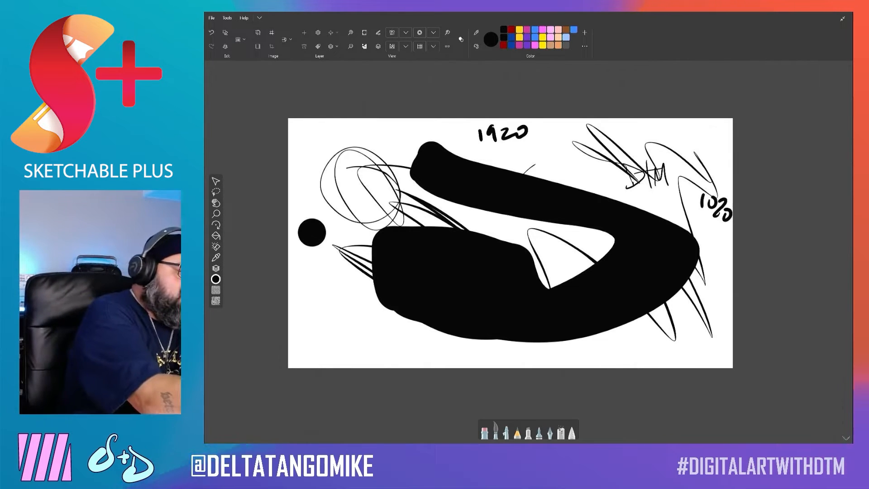
- Set the Paint With preference to Stylus in the settings and return to the canvas
click(244, 18)
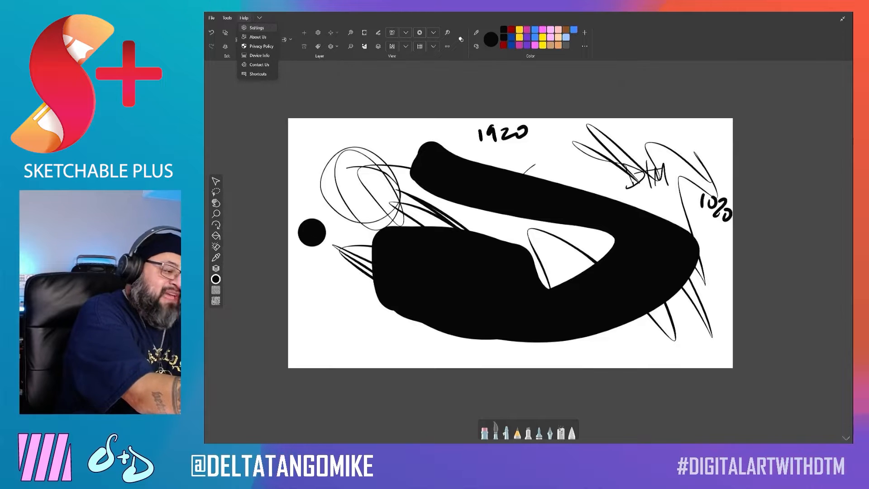
click(257, 29)
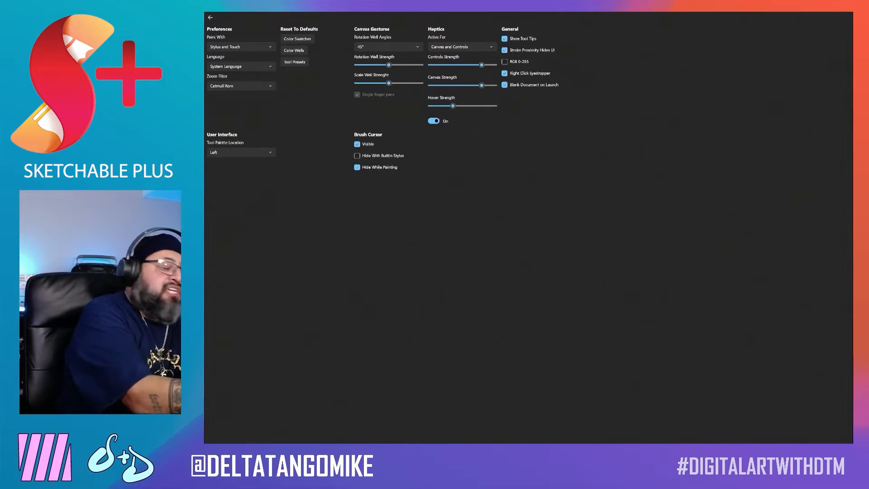
click(242, 46)
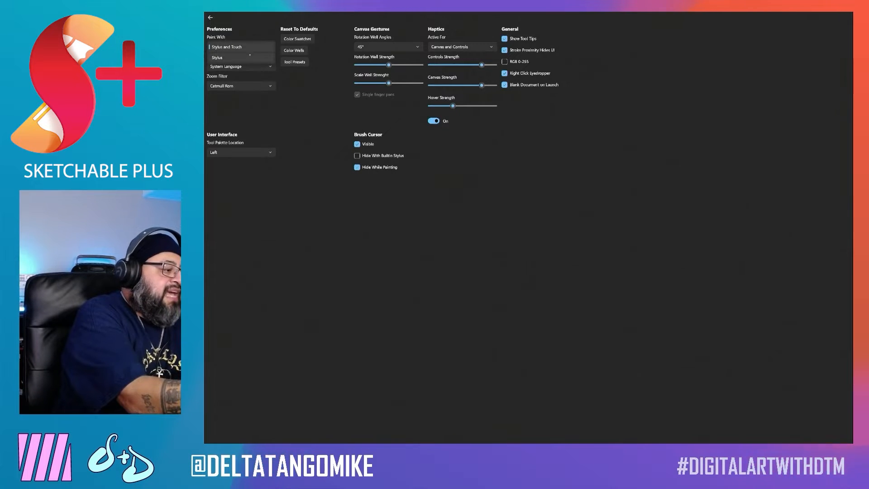
click(248, 57)
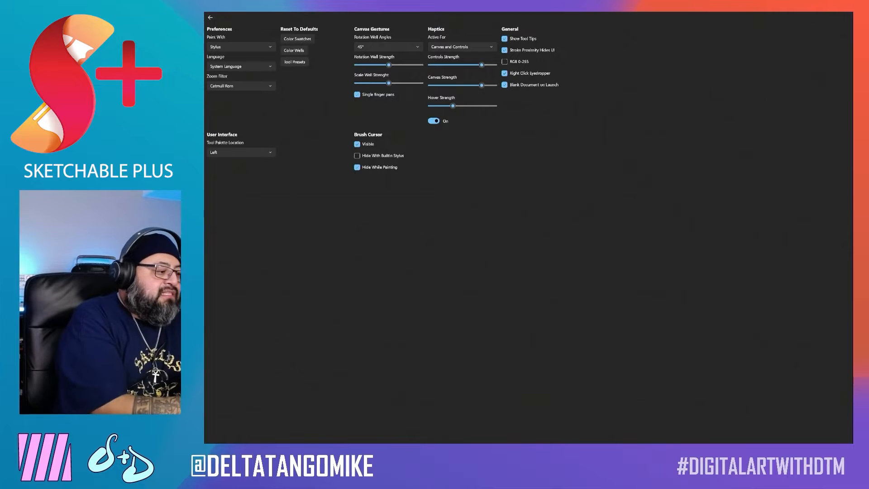
click(210, 17)
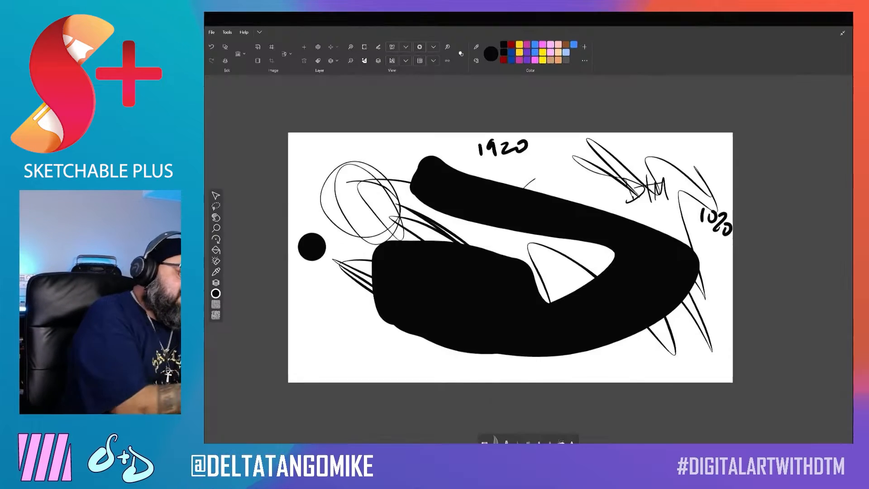
- Examine how the canvas pans, zooms and rotates with touch gestures
drag(542, 165, 614, 191)
scroll(529, 252, up, 5)
scroll(529, 253, down, 5)
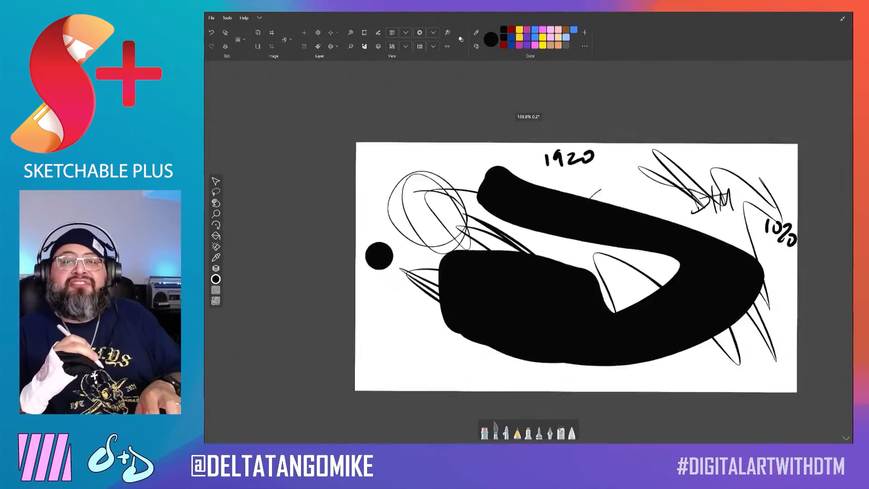
scroll(529, 252, up, 2)
scroll(529, 253, down, 1)
scroll(529, 252, down, 2)
scroll(529, 252, up, 3)
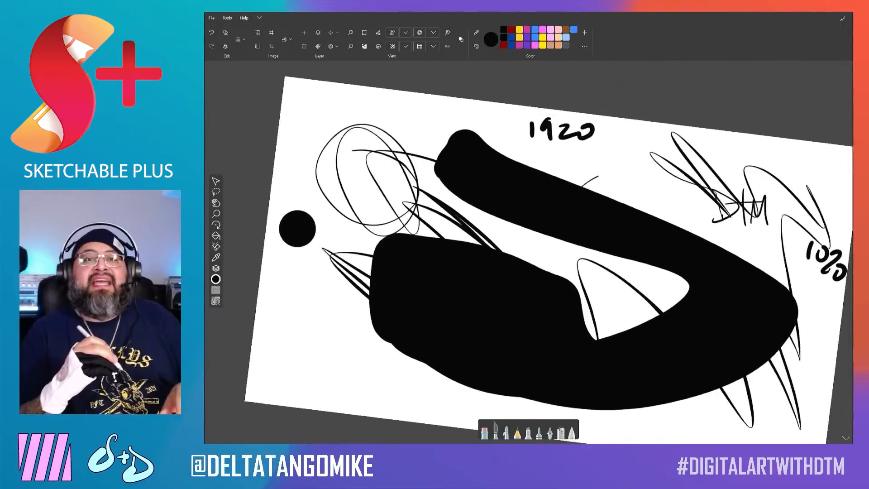
scroll(529, 252, down, 1)
scroll(529, 252, up, 2)
scroll(529, 253, down, 4)
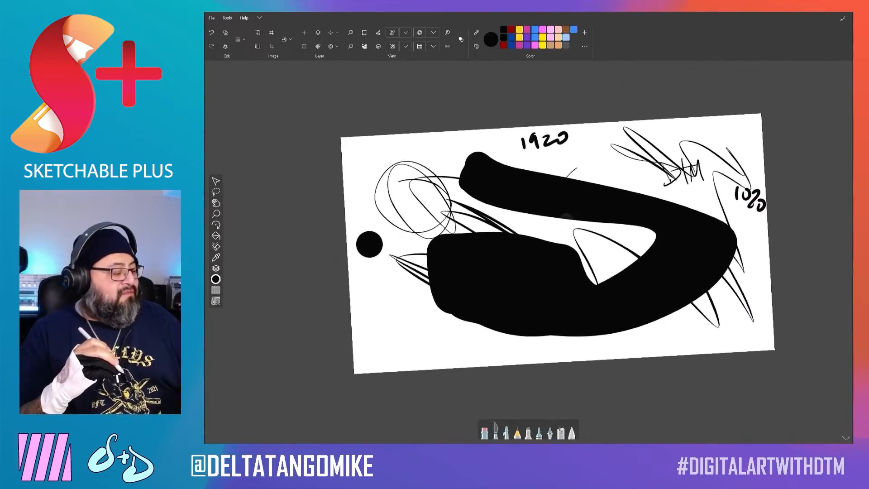
scroll(528, 252, up, 4)
scroll(529, 252, down, 2)
scroll(529, 252, up, 1)
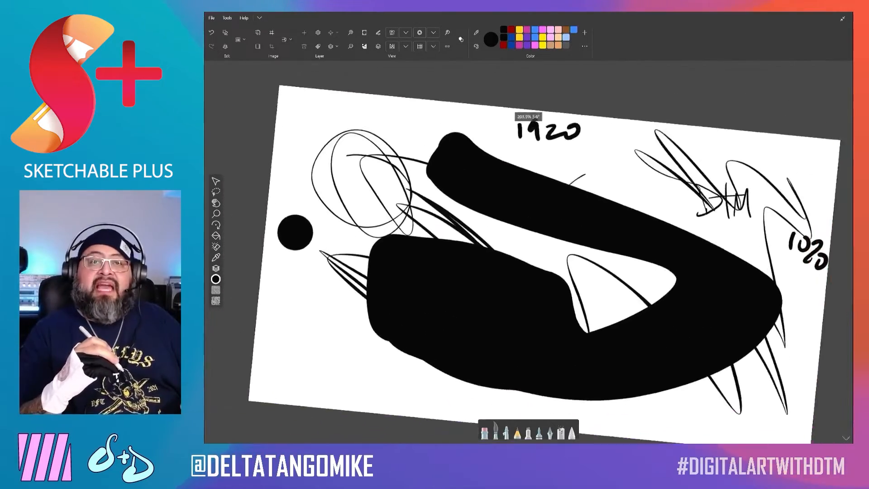
scroll(529, 252, down, 1)
scroll(529, 252, up, 1)
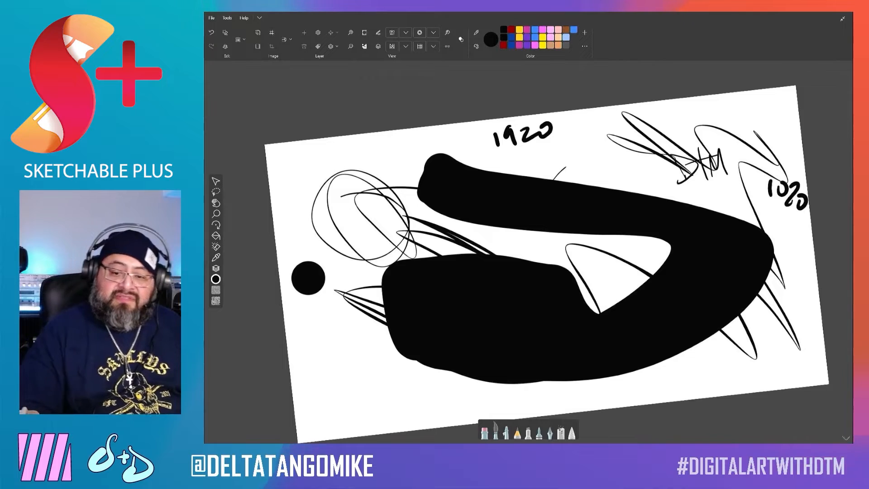
scroll(529, 252, down, 1)
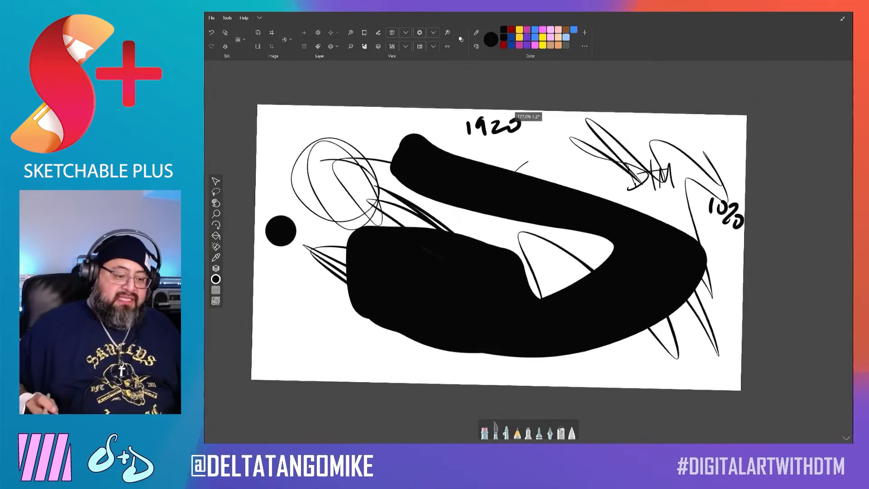
scroll(529, 252, up, 4)
scroll(529, 252, down, 3)
scroll(529, 252, up, 3)
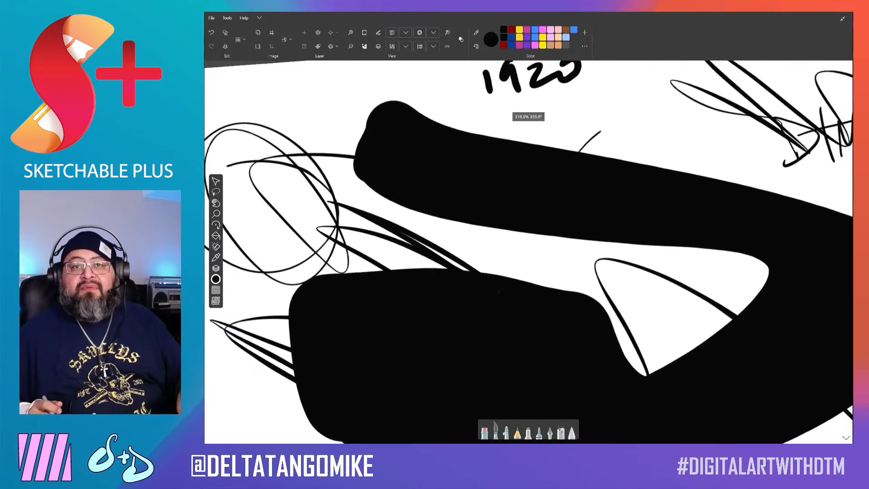
scroll(529, 252, down, 1)
scroll(529, 252, up, 3)
scroll(529, 253, down, 4)
scroll(529, 252, up, 2)
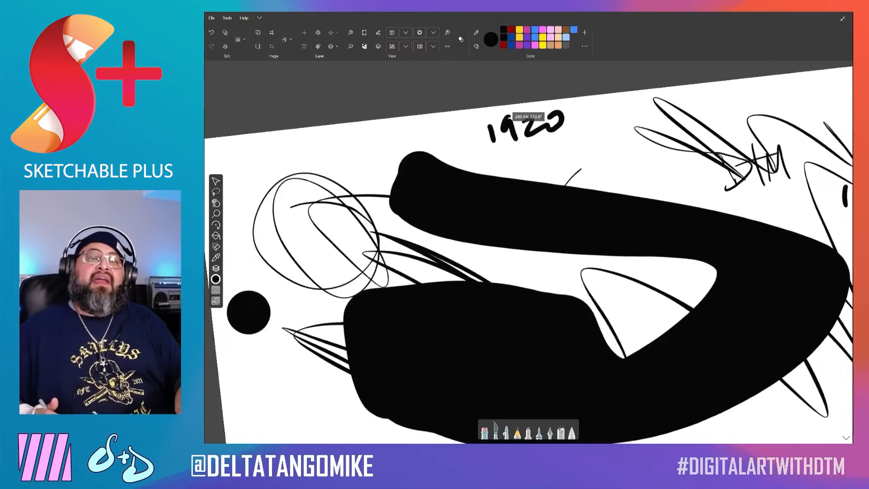
scroll(529, 253, down, 3)
scroll(529, 252, up, 1)
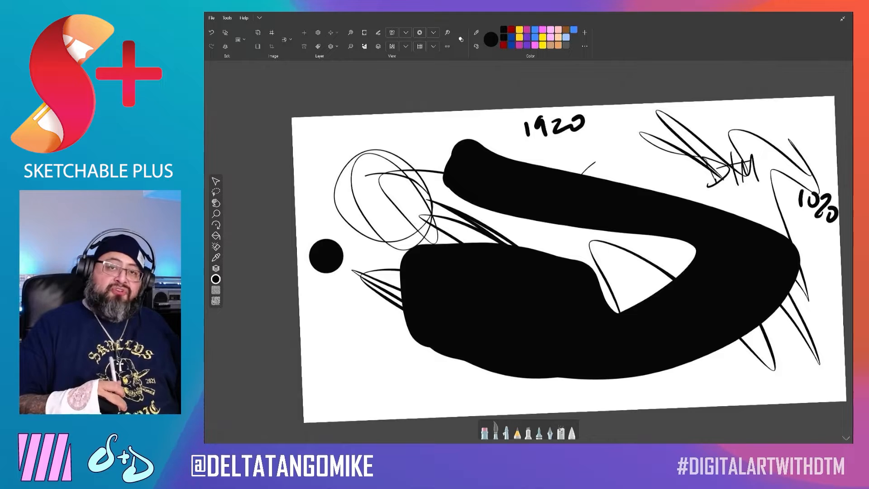
- Paint vertical strokes beside the thin circles in dark red, and more over them in a muted brownish red
scroll(530, 258, up, 4)
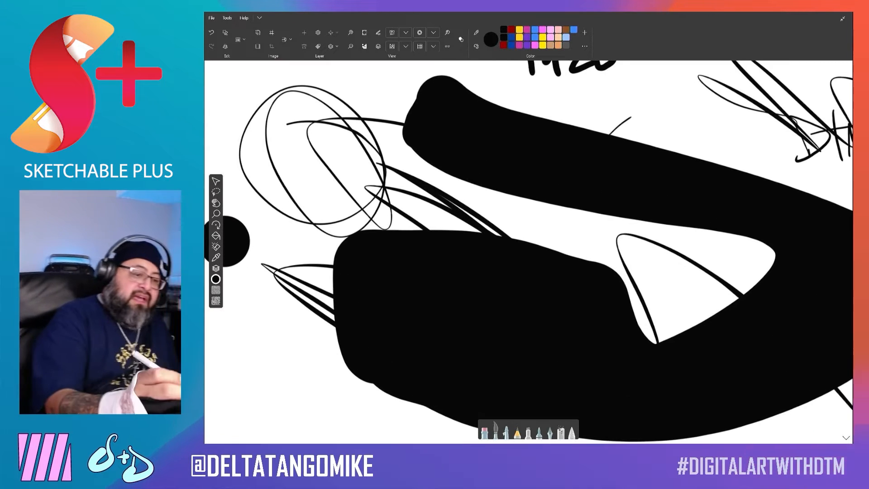
mouse_move(264, 157)
mouse_down()
mouse_move(236, 331)
mouse_move(246, 350)
mouse_up()
click(491, 40)
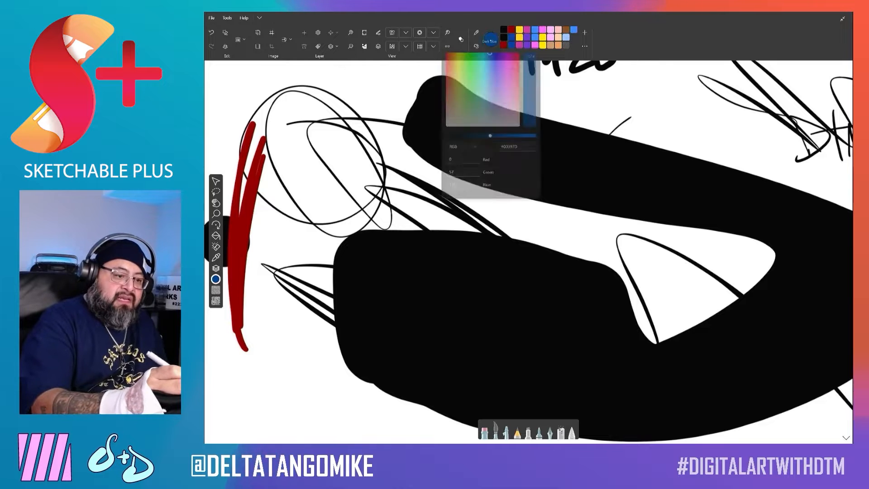
click(512, 45)
click(491, 40)
mouse_move(490, 65)
mouse_down()
mouse_move(446, 57)
mouse_move(441, 78)
mouse_up()
click(249, 146)
mouse_move(248, 148)
mouse_down()
mouse_move(239, 340)
mouse_move(267, 211)
mouse_move(247, 295)
mouse_up()
- Set the colour to pure red (#FF0000) and paint vertical strokes with short horizontal crossbars over the brownish-red ones
click(491, 39)
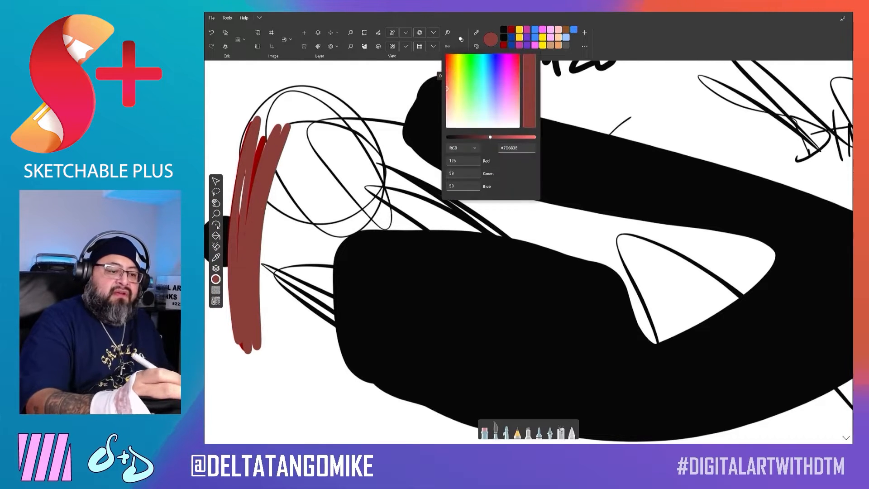
drag(447, 89, 444, 51)
drag(490, 137, 550, 139)
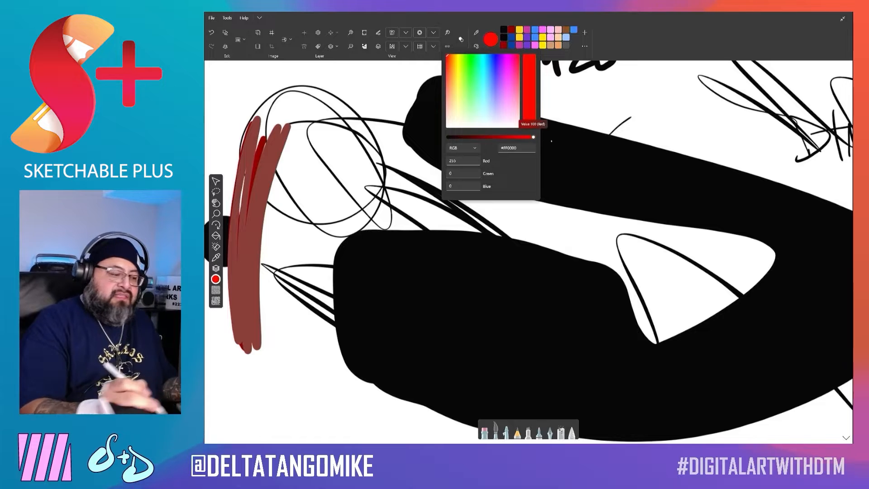
click(249, 181)
drag(248, 161, 239, 243)
mouse_move(244, 132)
mouse_down()
mouse_move(239, 358)
mouse_move(259, 335)
mouse_up()
drag(230, 182, 280, 174)
drag(228, 200, 281, 197)
drag(228, 217, 285, 213)
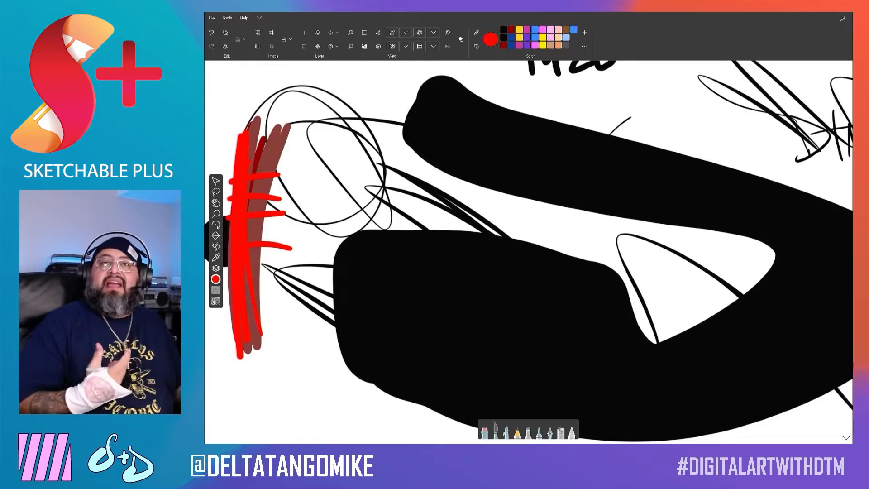
- Try out zooming and panning the canvas, including the Hand, Zoom and Rotate tools
scroll(557, 231, down, 5)
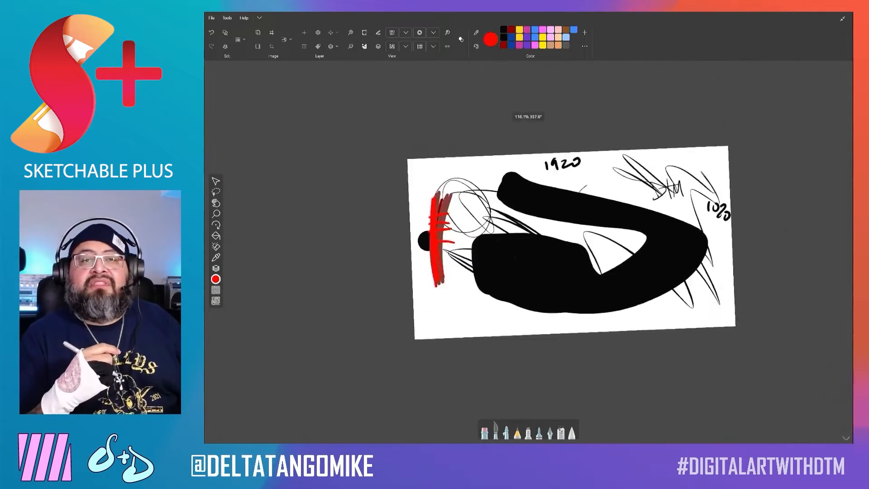
scroll(539, 237, up, 5)
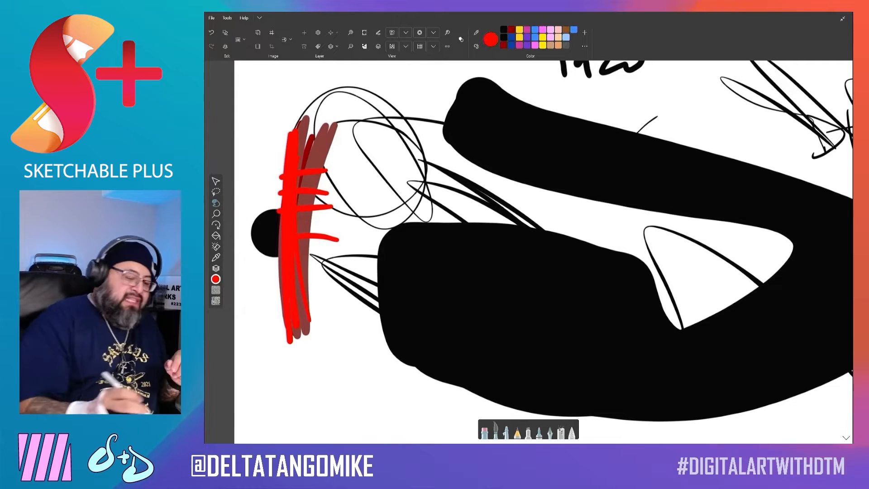
drag(531, 233, 552, 212)
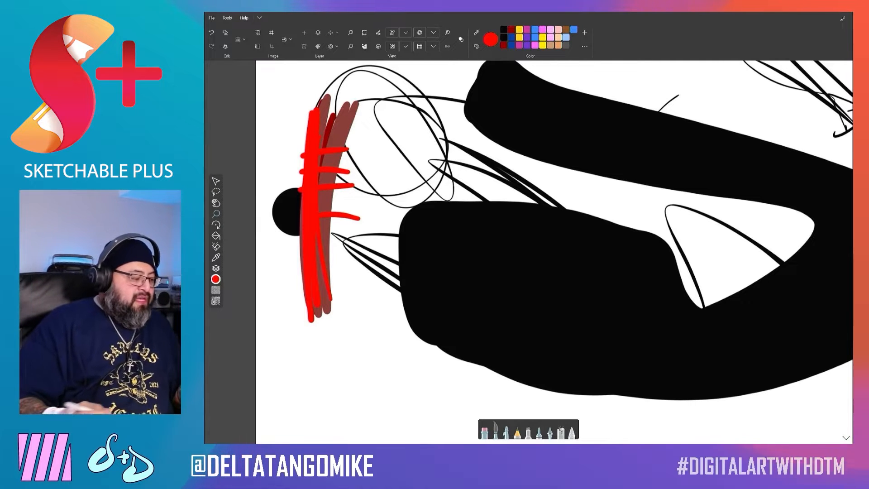
mouse_move(339, 256)
mouse_down()
mouse_move(348, 309)
mouse_move(344, 376)
mouse_move(426, 253)
mouse_move(385, 258)
mouse_move(322, 303)
mouse_move(302, 295)
mouse_move(330, 338)
mouse_move(316, 177)
mouse_move(316, 304)
mouse_move(312, 257)
mouse_move(312, 286)
mouse_up()
click(216, 225)
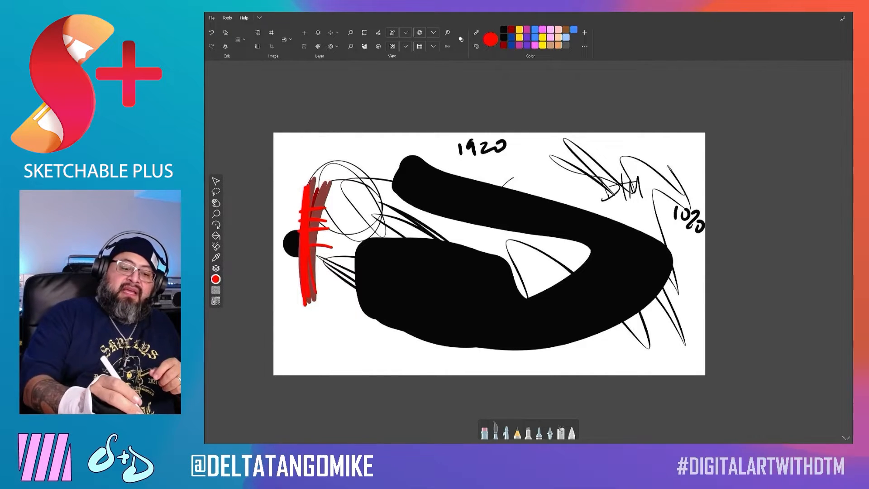
- Draw red loops and zigzags across the upper part of the canvas, a second looped stroke, and a large rounded rectangle around the artwork
drag(654, 154, 652, 152)
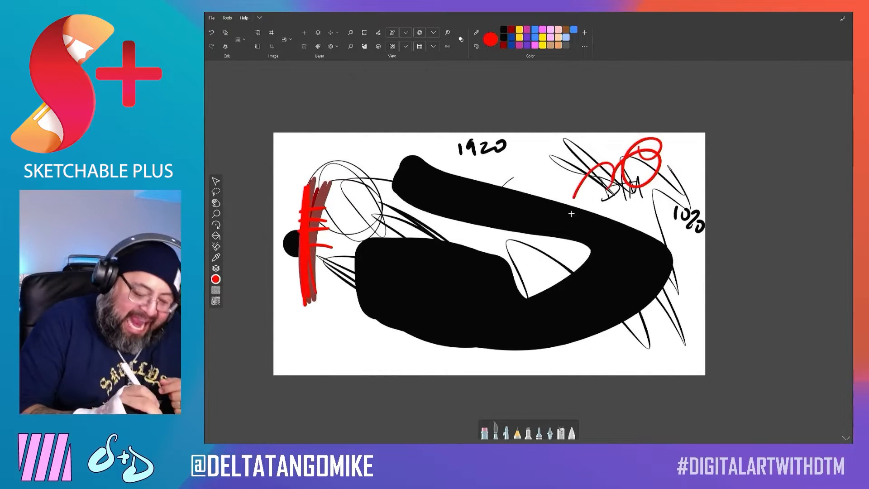
mouse_move(571, 214)
mouse_down()
mouse_move(517, 211)
mouse_move(497, 227)
mouse_move(472, 220)
mouse_move(466, 275)
mouse_up()
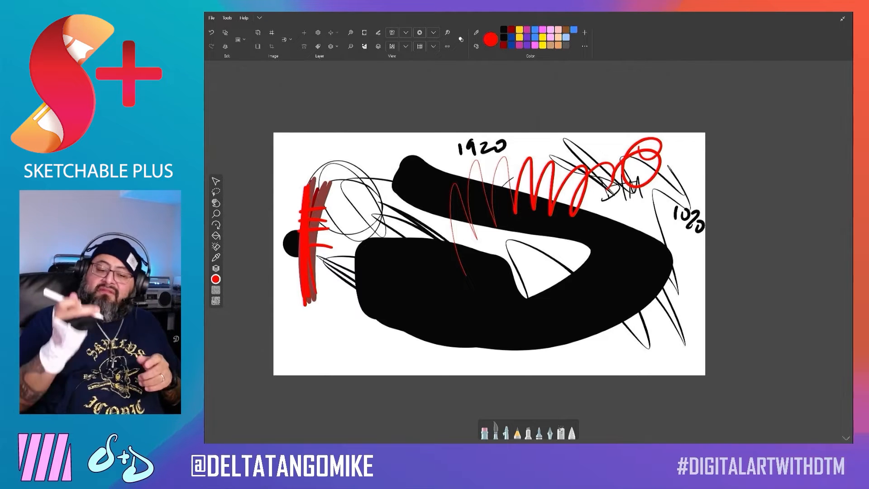
drag(653, 193, 576, 289)
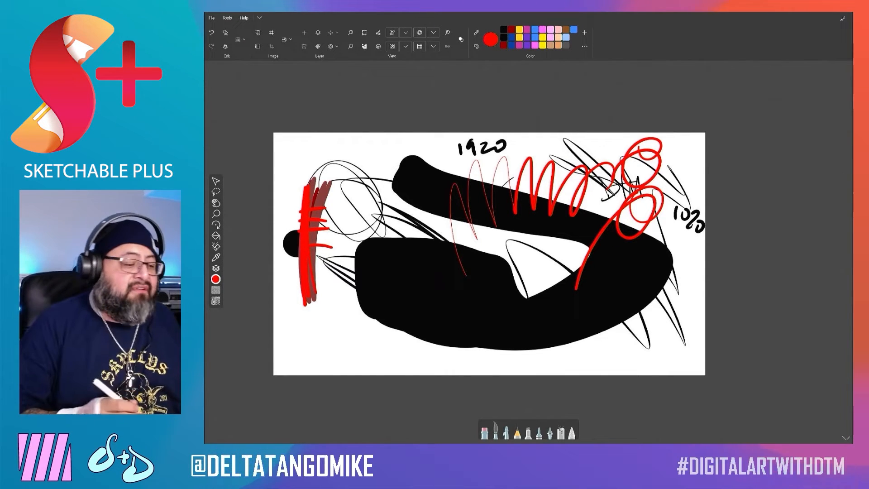
mouse_move(678, 166)
mouse_down()
mouse_move(442, 151)
mouse_move(317, 338)
mouse_move(677, 270)
mouse_up()
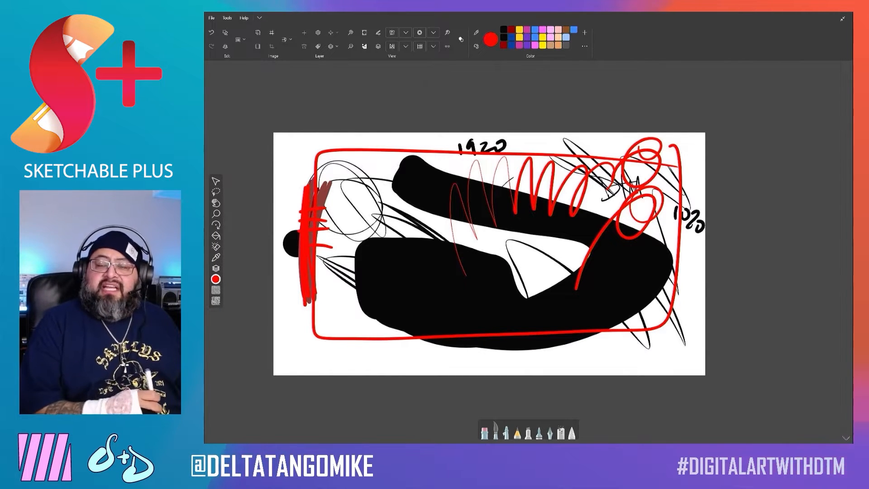
- Display the drawing's list of layers
scroll(414, 267, down, 2)
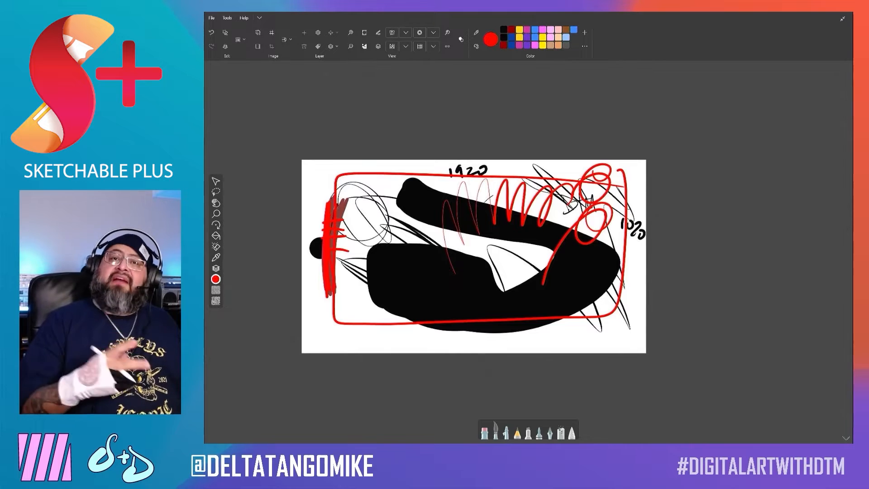
scroll(475, 256, up, 4)
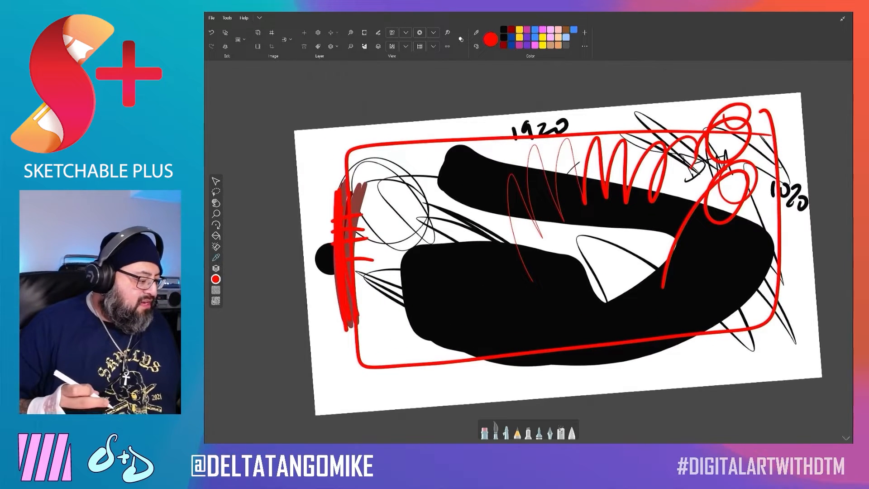
click(216, 268)
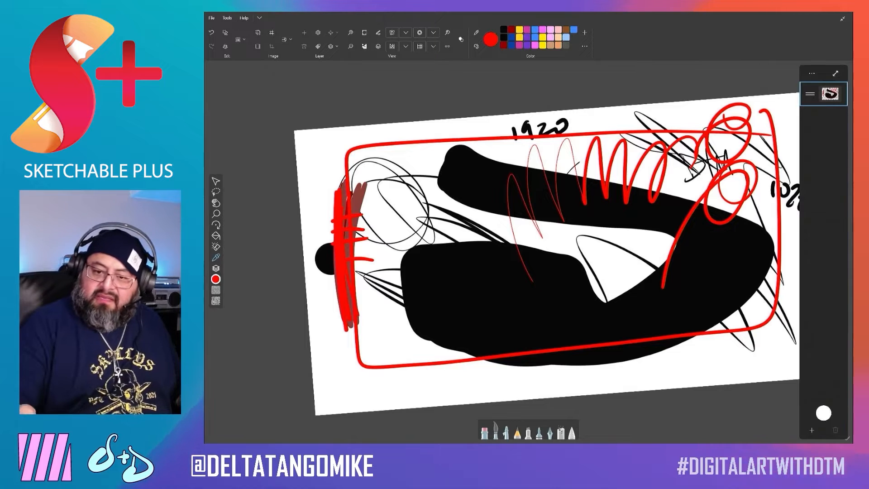
- Show the full layer settings, add a new layer and hide Layer 1
click(836, 73)
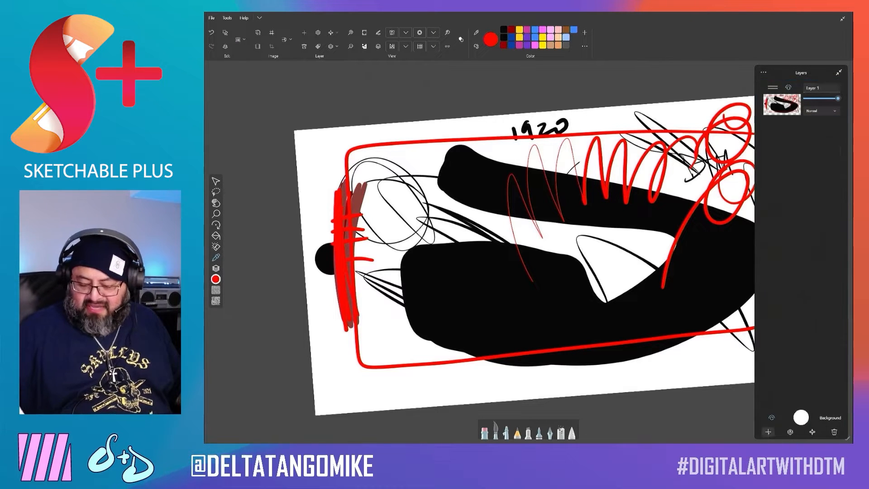
click(768, 432)
click(789, 127)
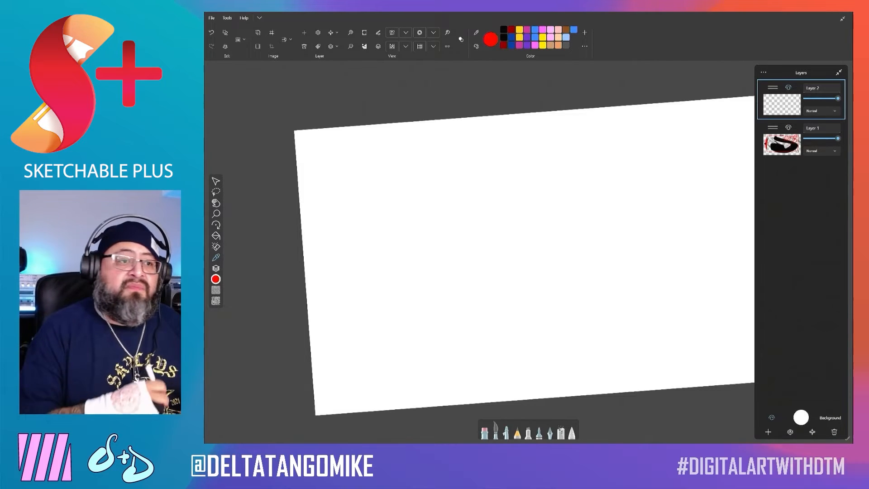
- Set the colour to magenta and draw two overlapping squares near the canvas's upper right corner
drag(477, 196, 442, 205)
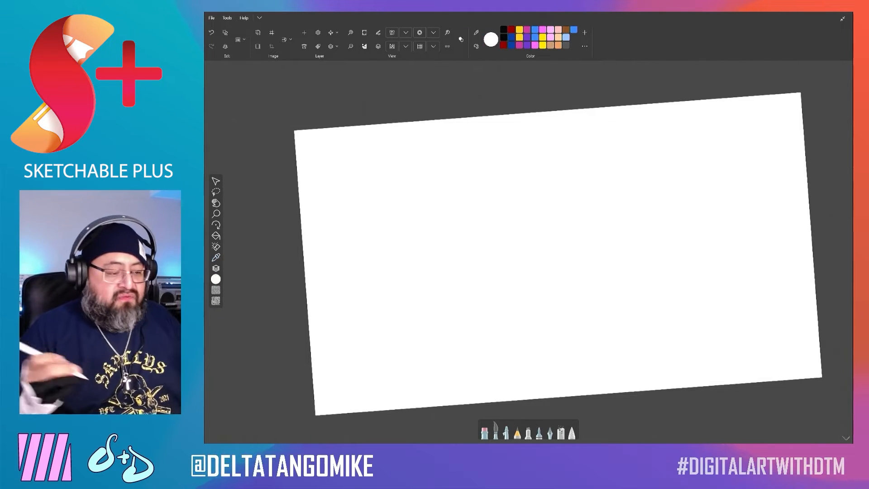
scroll(528, 252, up, 5)
click(519, 45)
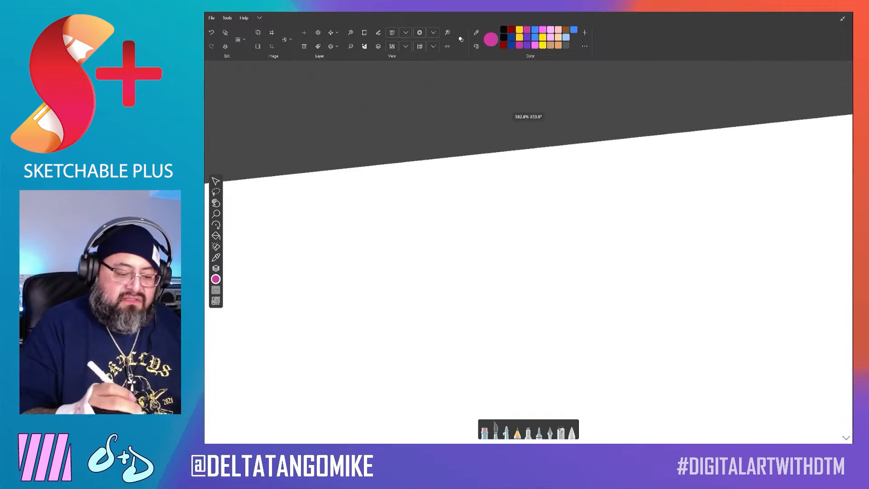
mouse_move(621, 185)
mouse_down()
mouse_move(621, 199)
mouse_move(709, 282)
mouse_move(682, 172)
mouse_move(733, 286)
mouse_up()
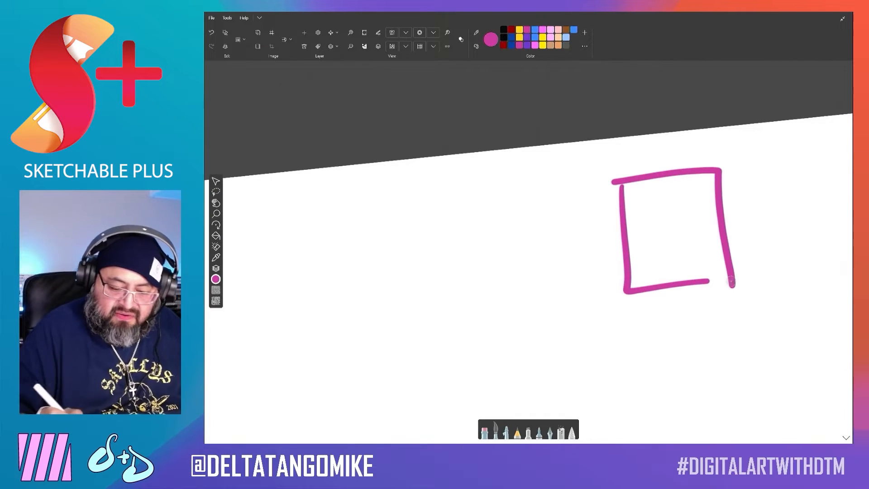
mouse_move(783, 225)
mouse_down()
mouse_move(744, 230)
mouse_move(690, 256)
mouse_move(764, 270)
mouse_move(741, 311)
mouse_move(770, 319)
mouse_up()
drag(697, 316, 769, 317)
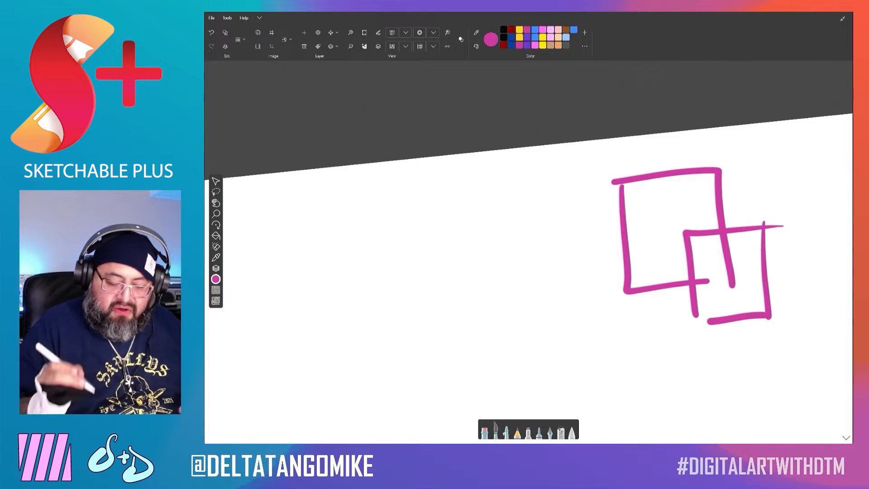
- Draw three wide magenta rectangles one below another in the left half of the canvas
drag(544, 271, 678, 193)
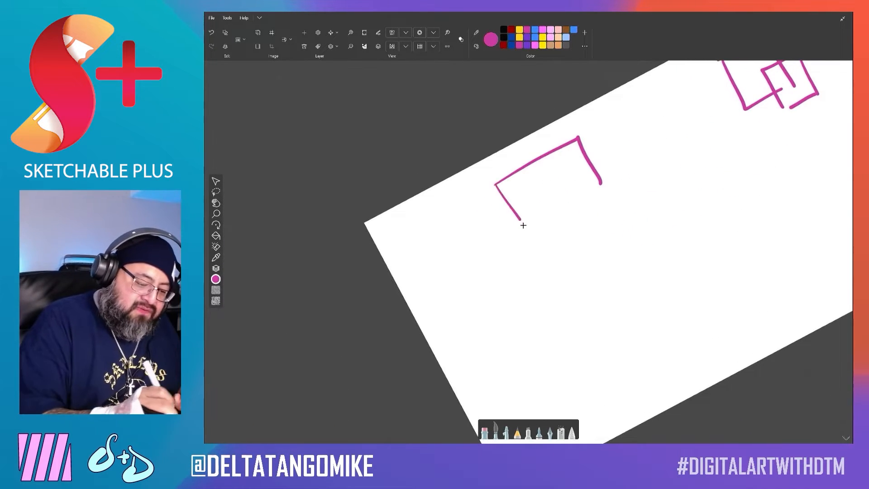
drag(518, 226, 606, 184)
mouse_move(573, 225)
mouse_down()
mouse_move(597, 268)
mouse_move(666, 177)
mouse_move(684, 212)
mouse_up()
drag(600, 270, 643, 249)
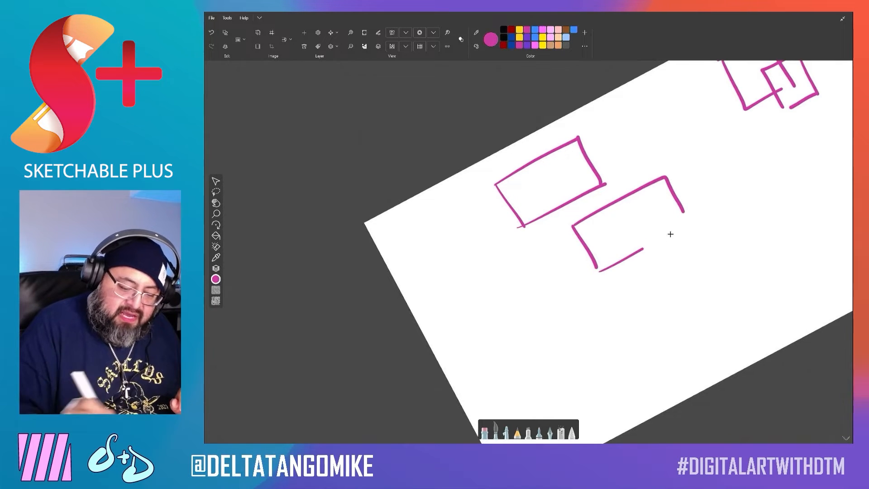
drag(584, 310, 675, 266)
mouse_move(675, 266)
mouse_down()
mouse_move(697, 304)
mouse_move(606, 358)
mouse_up()
drag(582, 321, 603, 349)
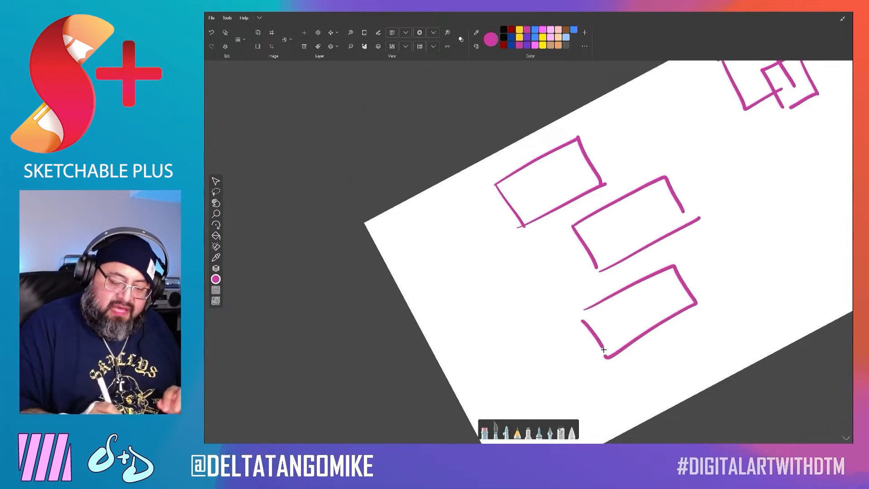
- Draw two tall magenta rectangles side by side below the overlapping squares
mouse_move(495, 344)
mouse_down()
mouse_move(435, 321)
mouse_move(394, 336)
mouse_move(375, 364)
mouse_up()
mouse_move(571, 236)
mouse_down()
mouse_move(606, 288)
mouse_move(601, 216)
mouse_up()
drag(602, 216, 641, 277)
drag(625, 215, 657, 193)
mouse_move(658, 193)
mouse_down()
mouse_move(702, 252)
mouse_move(666, 272)
mouse_up()
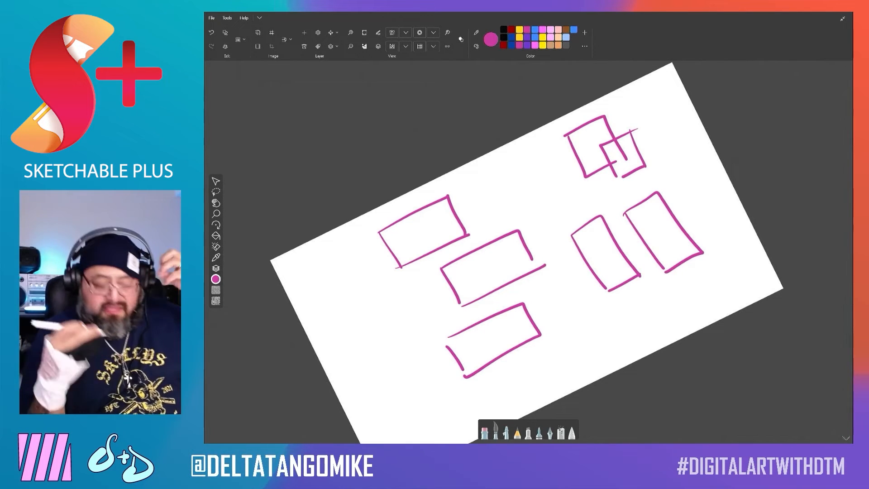
- Open the canvas size settings, try inches as the unit and switch back to pixels
drag(527, 273, 564, 253)
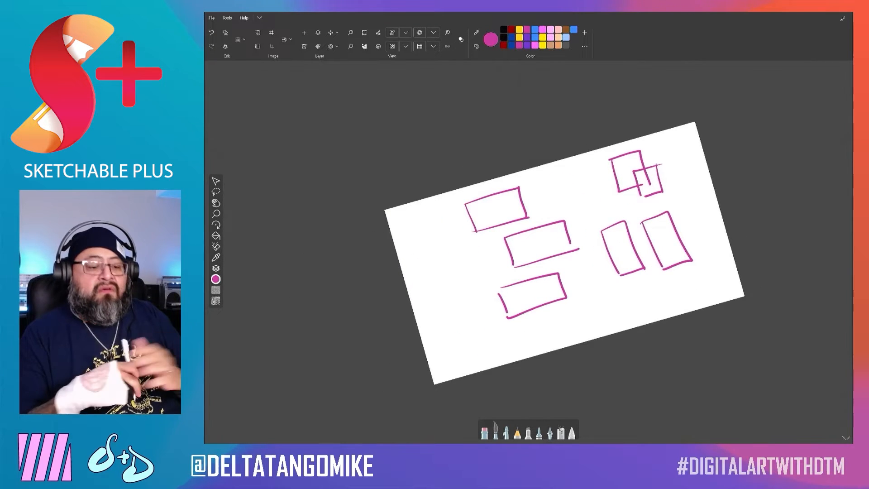
scroll(566, 235, down, 2)
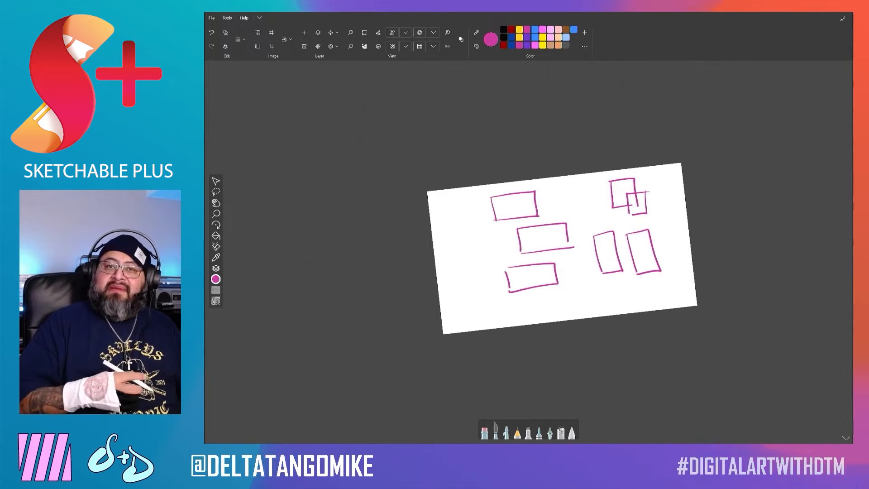
scroll(563, 247, up, 4)
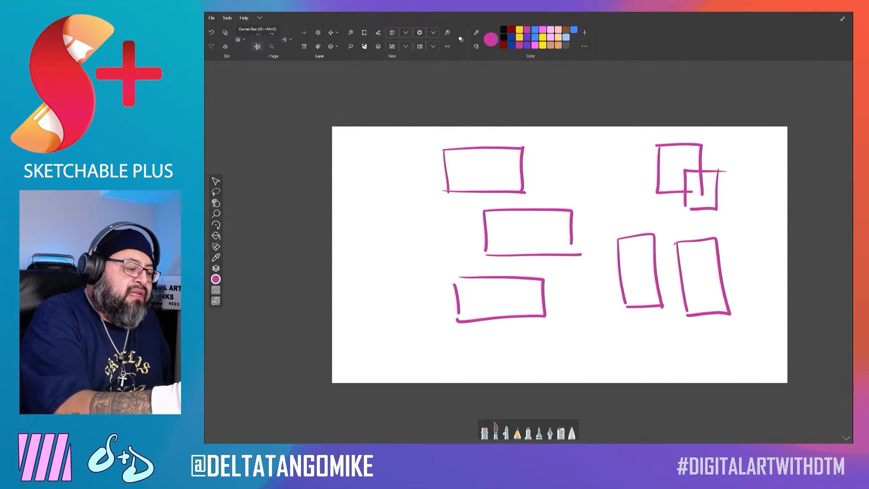
click(259, 46)
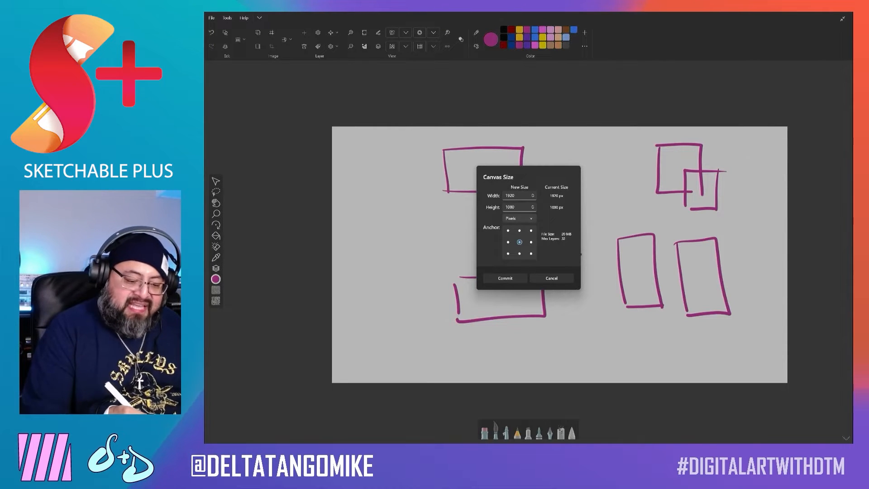
click(528, 229)
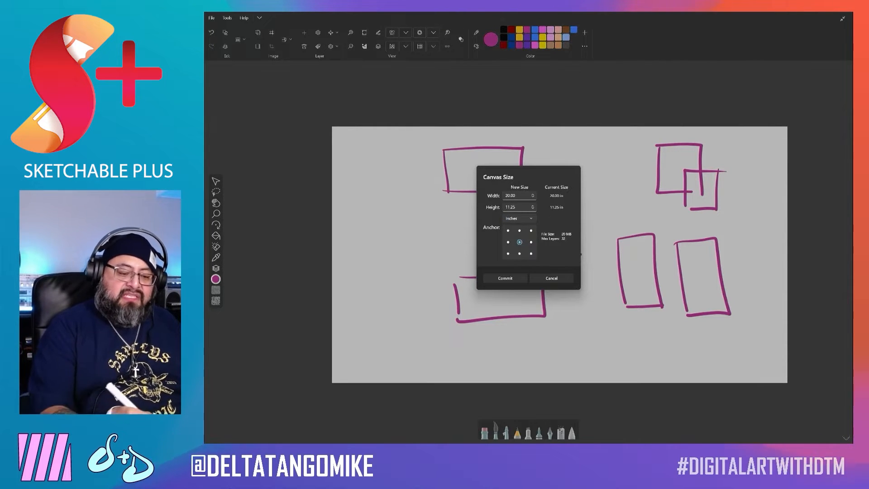
click(526, 219)
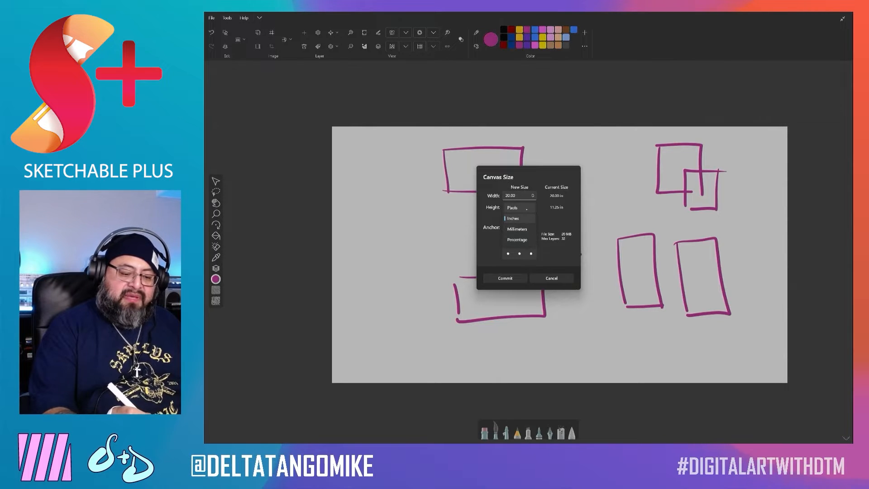
click(526, 209)
- Resize the canvas to 2100 pixels wide and 2100 pixels high
click(514, 196)
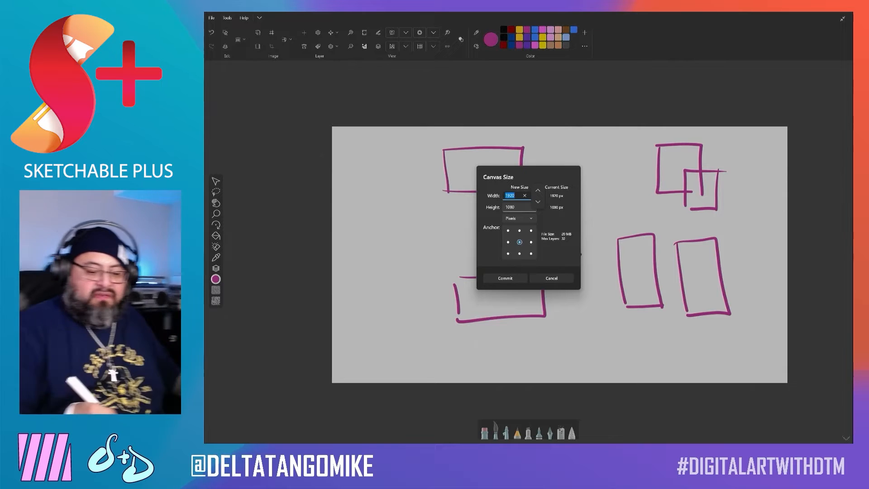
text(1923)
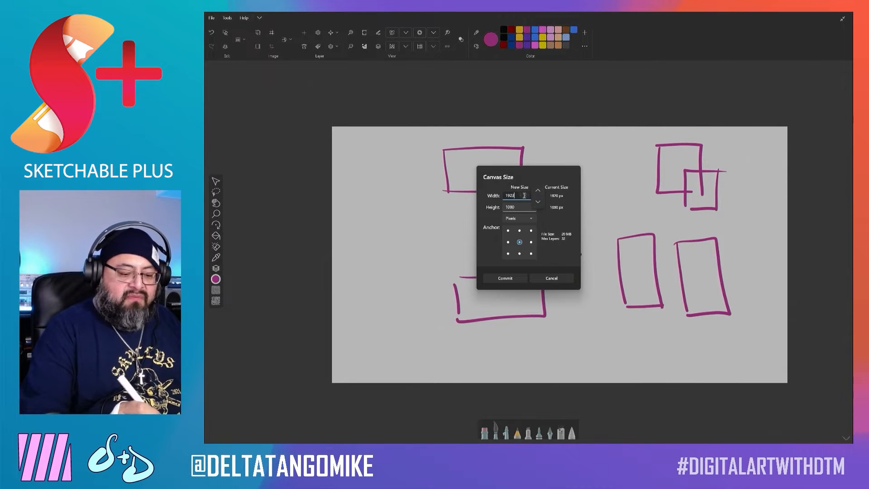
key(BackSpace)
key(BackSpace)
key(BackSpace)
key(BackSpace)
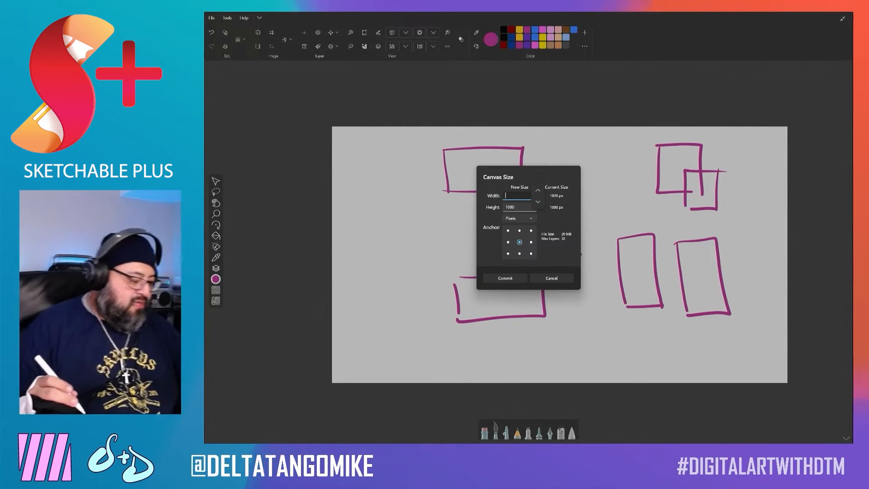
text(2100)
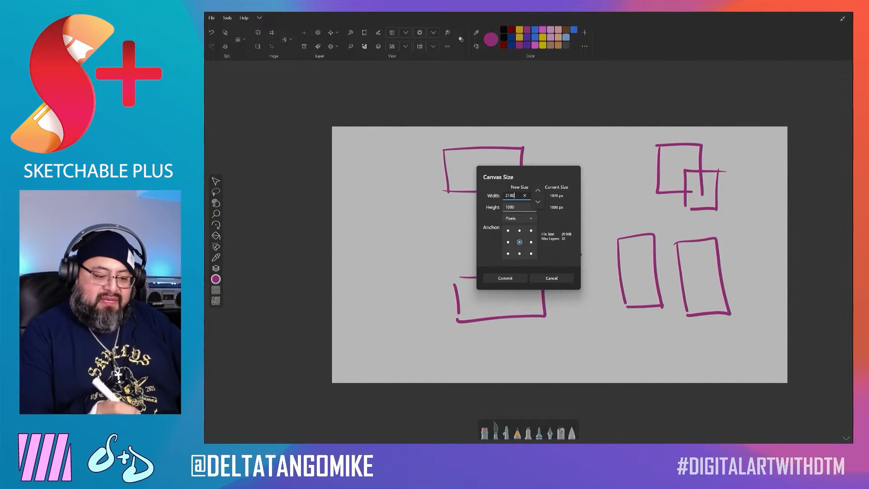
click(522, 208)
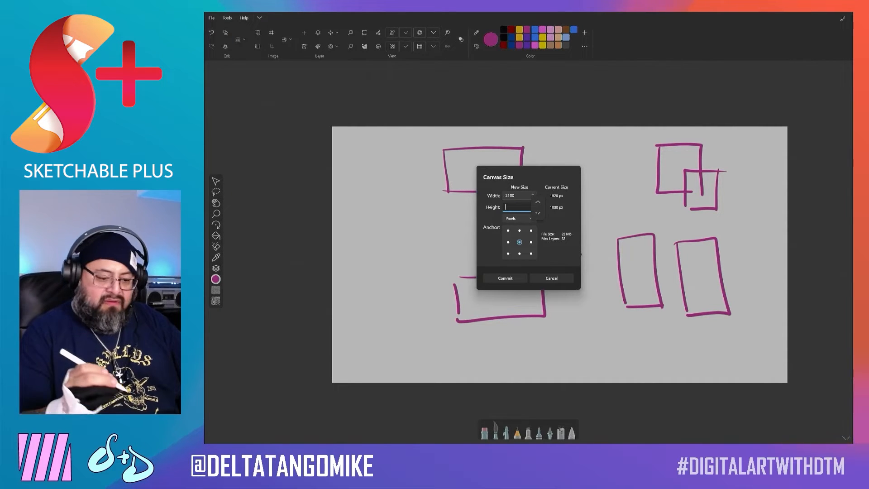
text(2)
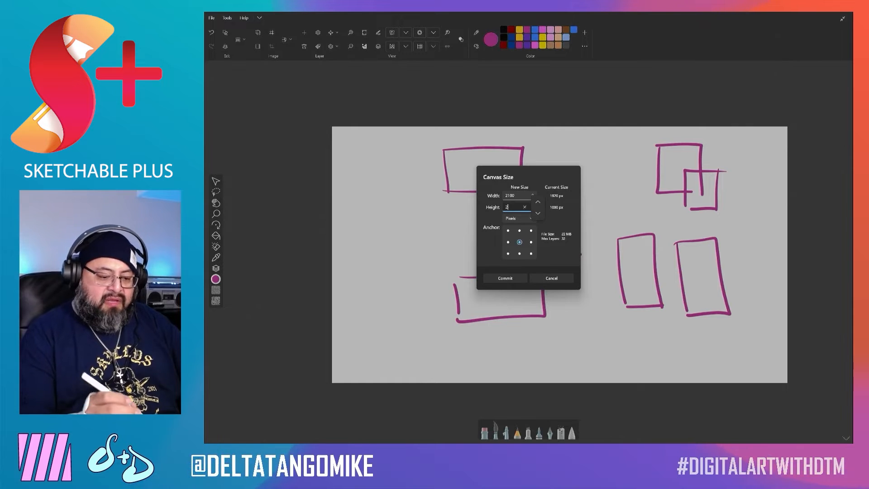
text(100)
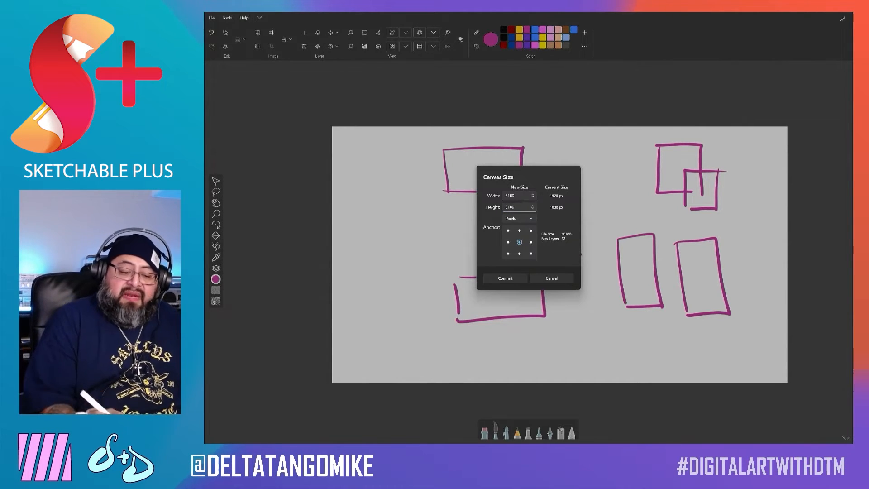
click(505, 278)
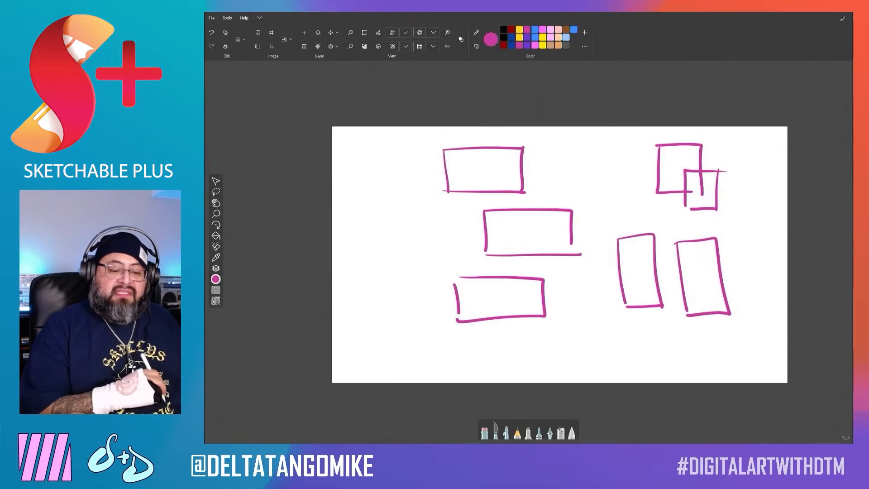
- Move the group of magenta rectangles to the upper left corner of the enlarged canvas and apply the transform
scroll(529, 252, down, 5)
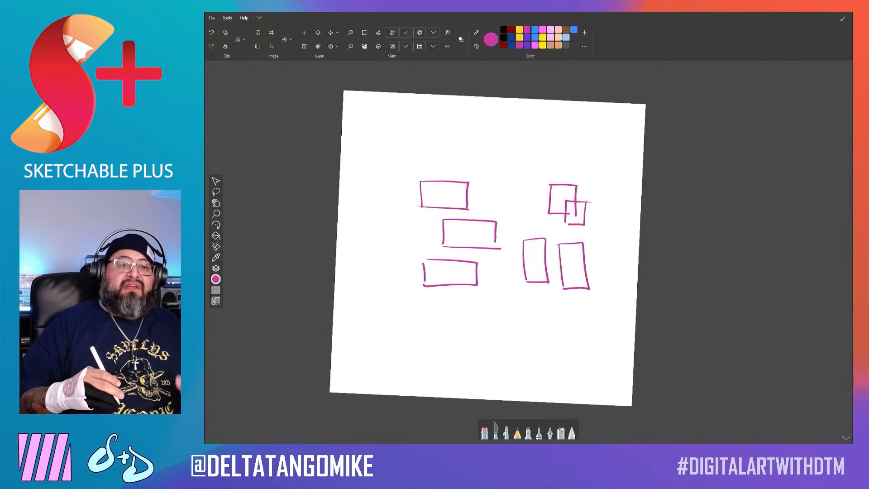
scroll(505, 239, up, 1)
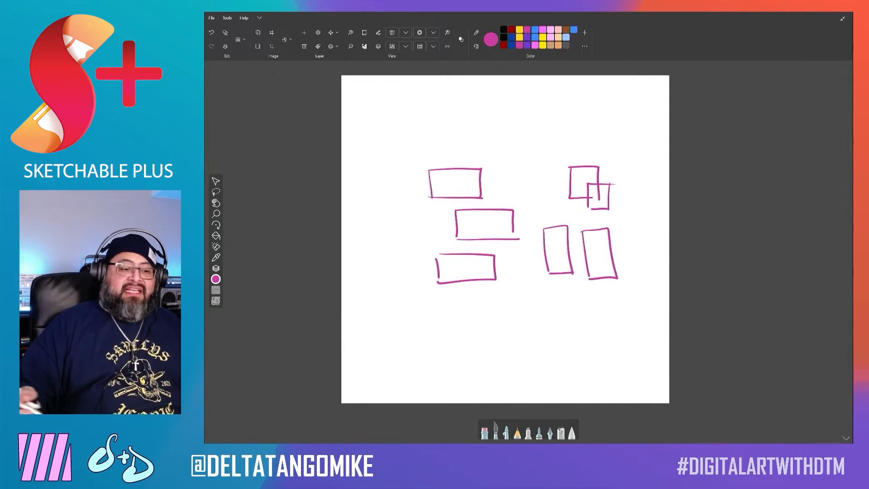
click(216, 181)
drag(583, 243, 520, 174)
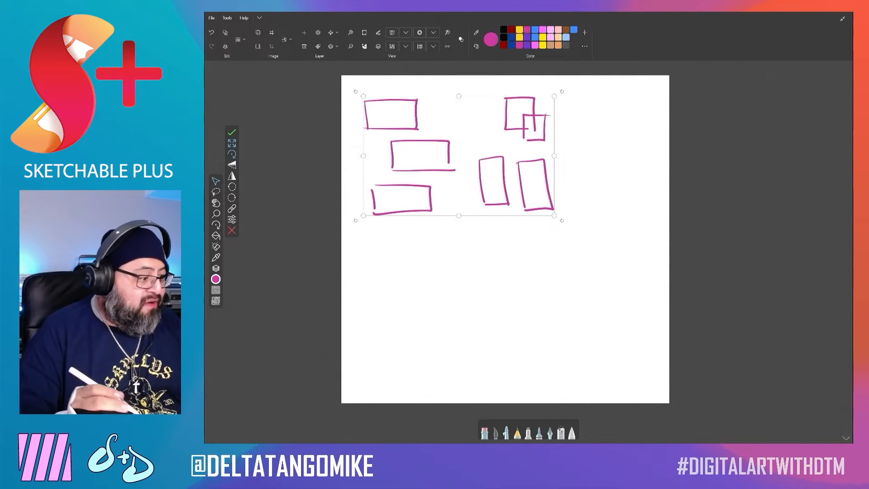
click(231, 132)
- Handwrite the label "COMIC SKETCHES" to the right of the two tall rectangles
scroll(528, 251, up, 3)
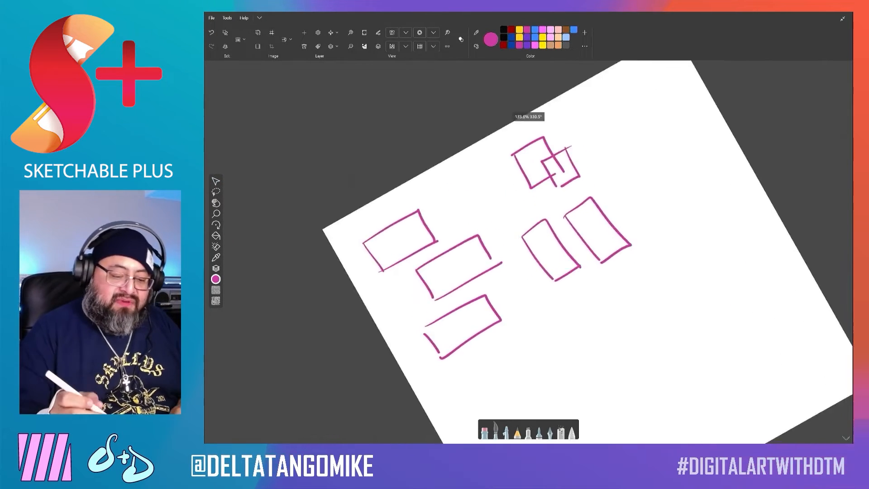
drag(585, 213, 583, 228)
drag(590, 218, 606, 209)
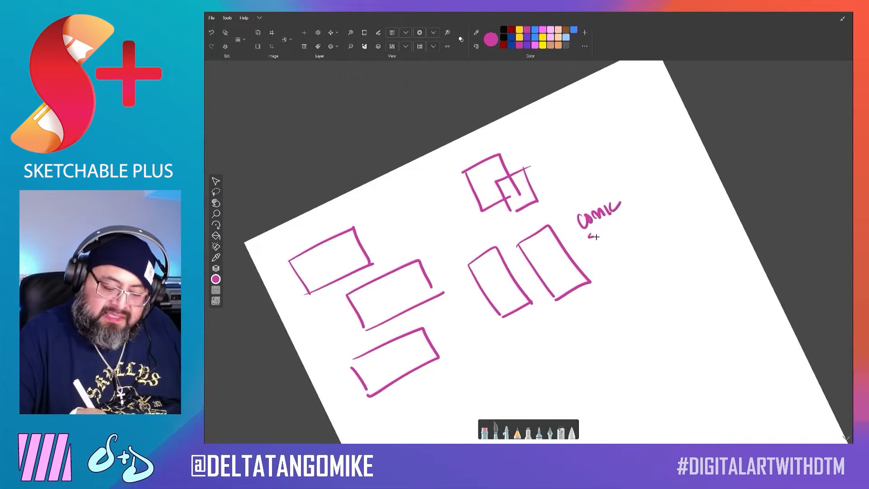
drag(599, 240, 646, 211)
scroll(528, 252, down, 2)
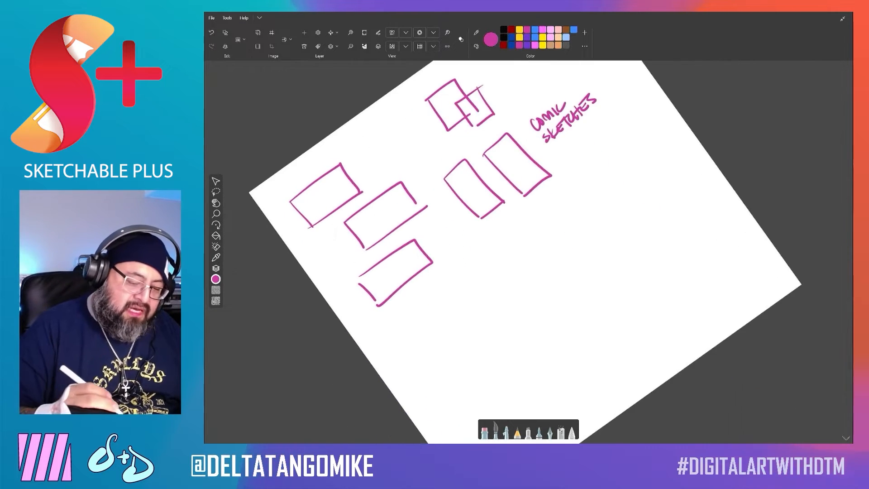
- Handwrite the label "SCENES" below the lowest of the three wide rectangles
scroll(529, 252, up, 3)
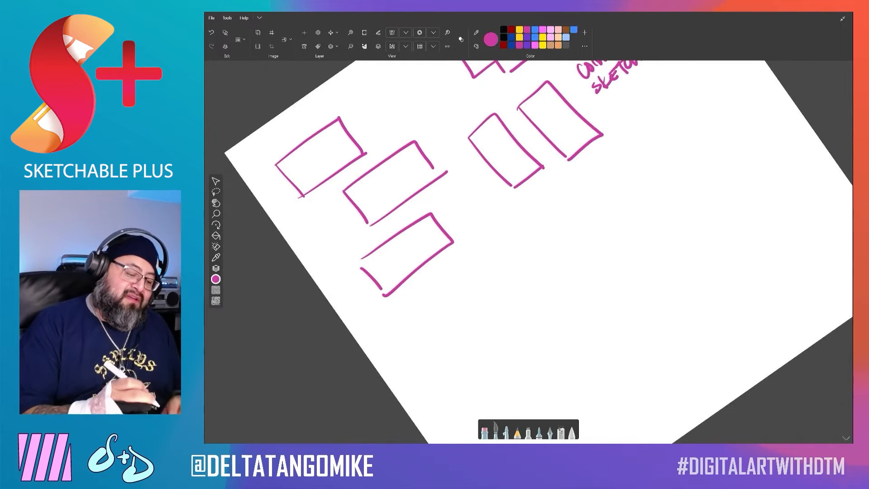
scroll(385, 333, up, 4)
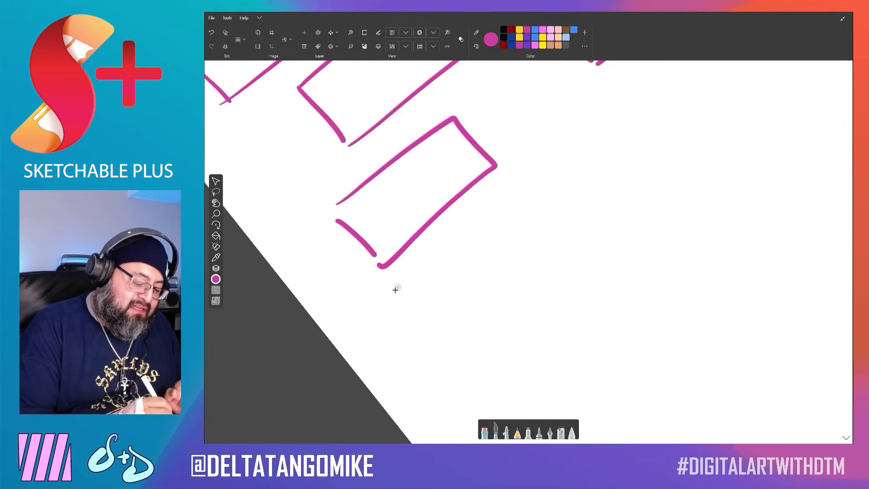
mouse_move(396, 296)
mouse_down()
mouse_move(419, 285)
mouse_move(434, 251)
mouse_up()
mouse_move(445, 252)
mouse_down()
mouse_move(460, 257)
mouse_move(454, 244)
mouse_move(467, 253)
mouse_up()
- Draw two small wide magenta rectangles, diagonally offset from each other, below the "SCENES" label
scroll(365, 309, down, 3)
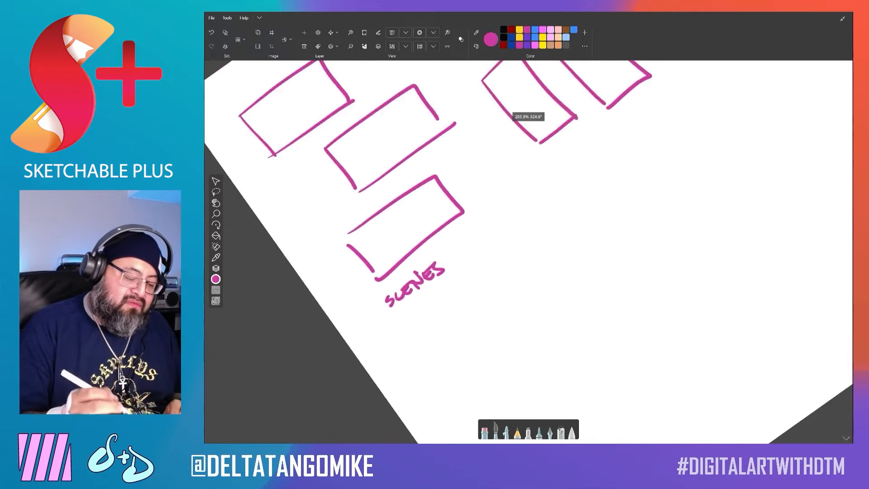
scroll(529, 252, down, 1)
scroll(528, 252, down, 3)
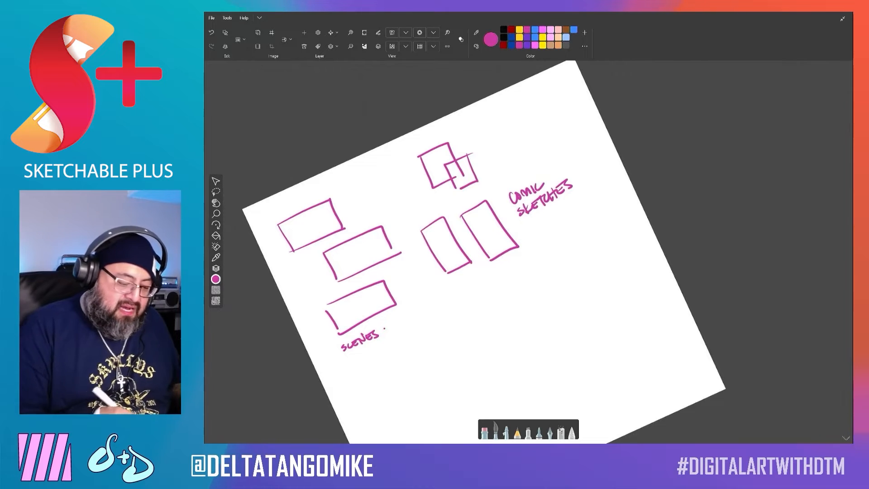
drag(528, 252, 494, 132)
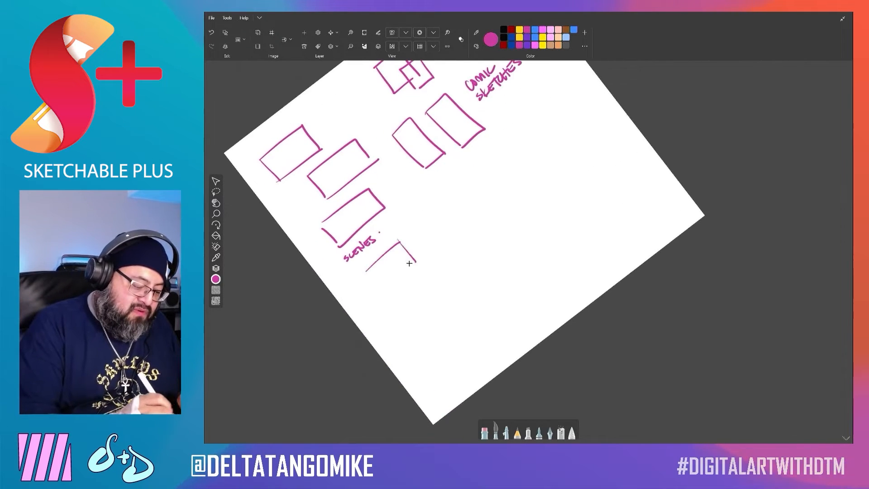
mouse_move(367, 274)
mouse_down()
mouse_move(384, 293)
mouse_move(420, 259)
mouse_move(441, 262)
mouse_up()
drag(442, 261, 457, 281)
drag(405, 291, 424, 311)
drag(423, 309, 460, 278)
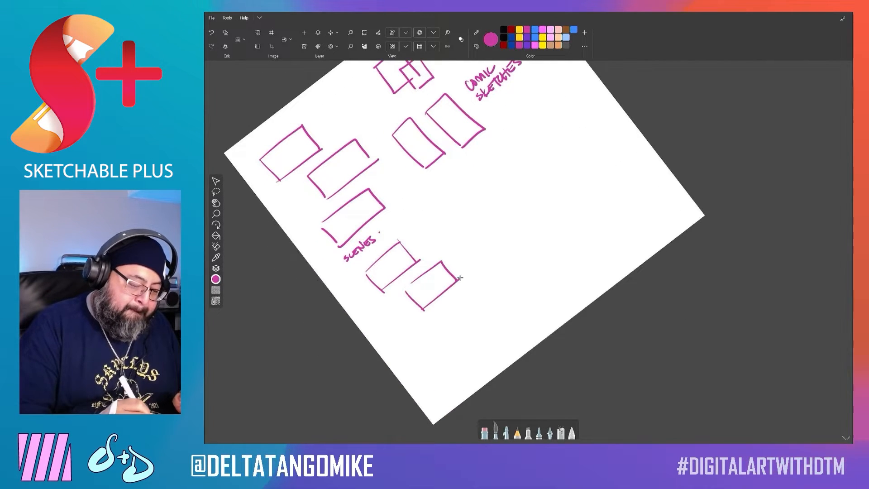
- Draw two more tall rectangles side by side below the existing pair next to "COMIC SKETCHES"
drag(447, 194, 474, 227)
mouse_move(448, 194)
mouse_down()
mouse_move(463, 180)
mouse_move(493, 209)
mouse_up()
drag(494, 211, 474, 228)
mouse_move(477, 172)
mouse_down()
mouse_move(492, 154)
mouse_move(527, 183)
mouse_move(504, 199)
mouse_up()
drag(504, 199, 529, 177)
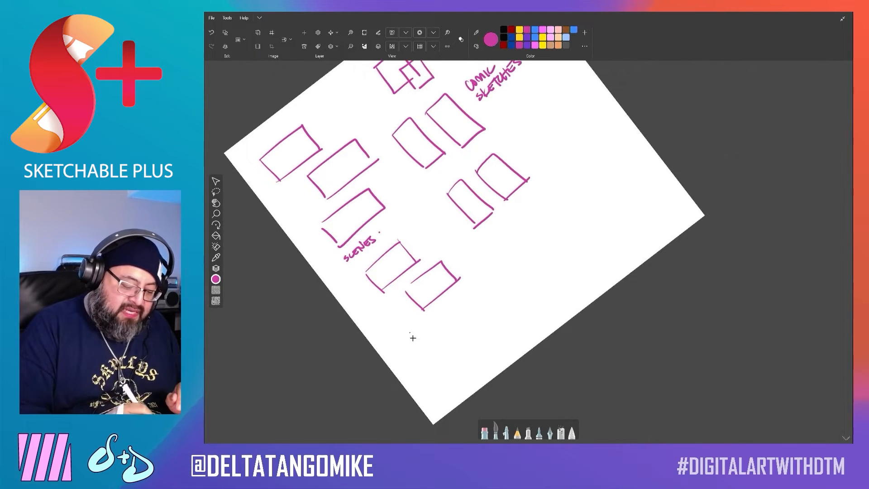
- Draw two more staggered wide rectangles at the lower end of the "SCENES" column
drag(456, 332, 464, 327)
drag(453, 348, 489, 315)
drag(490, 316, 506, 332)
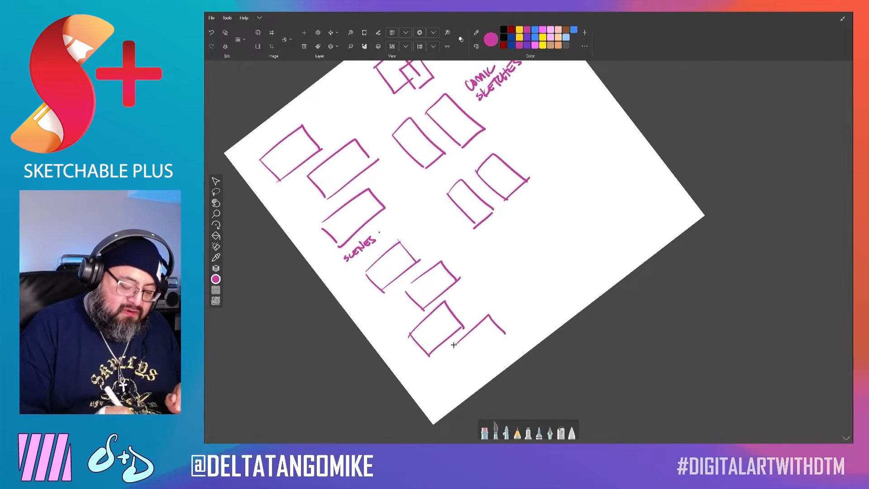
drag(453, 348, 470, 366)
drag(470, 366, 506, 331)
- Draw three short parallel lines beside the two overlapping squares
scroll(457, 272, down, 3)
scroll(439, 235, down, 1)
scroll(439, 236, up, 3)
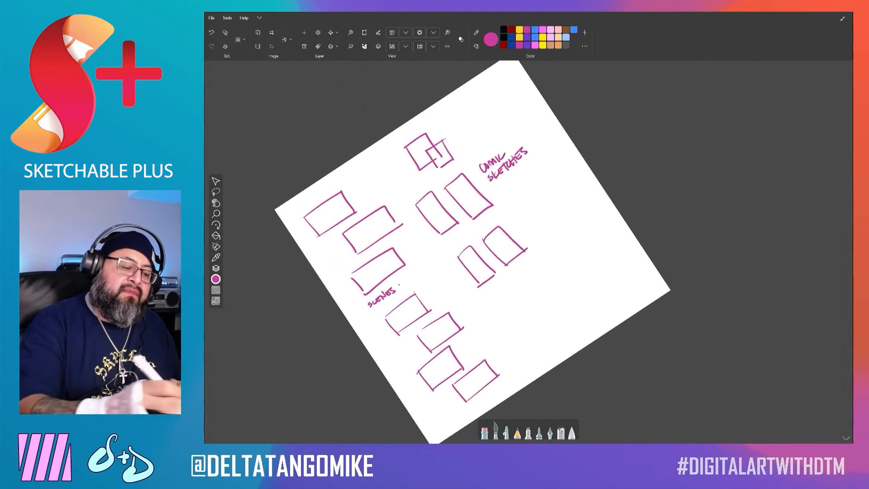
drag(451, 113, 461, 108)
drag(440, 128, 472, 112)
drag(448, 129, 459, 125)
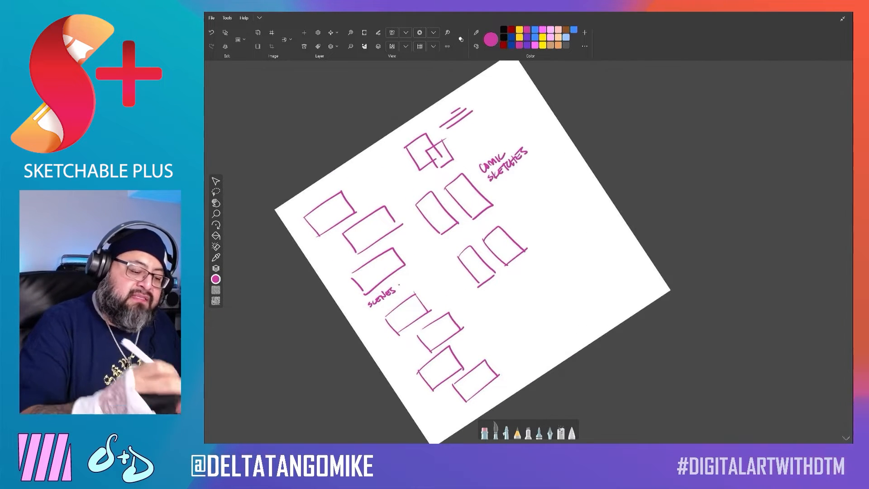
- Open the drawing brush's settings so its size can be adjusted
scroll(447, 125, up, 5)
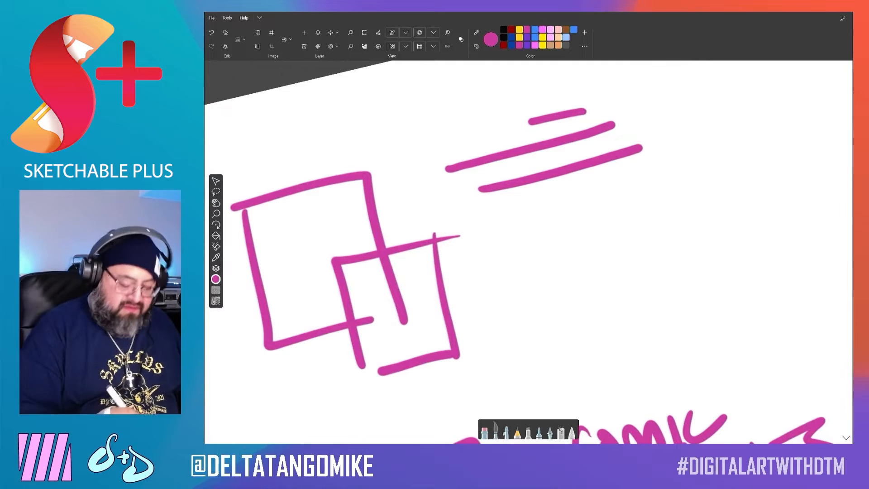
click(495, 431)
mouse_move(529, 360)
mouse_down()
mouse_move(495, 337)
mouse_move(285, 94)
mouse_move(258, 100)
mouse_up()
- Paint trial strokes beside the overlapping squares with the brush size set to thin, thick and thin again
mouse_move(514, 302)
mouse_down()
mouse_move(557, 260)
mouse_move(662, 203)
mouse_up()
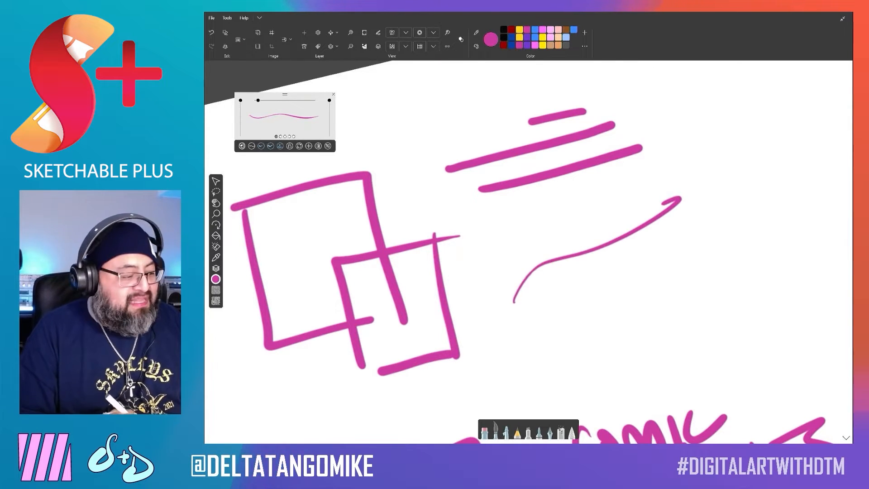
drag(258, 100, 268, 100)
drag(690, 234, 488, 338)
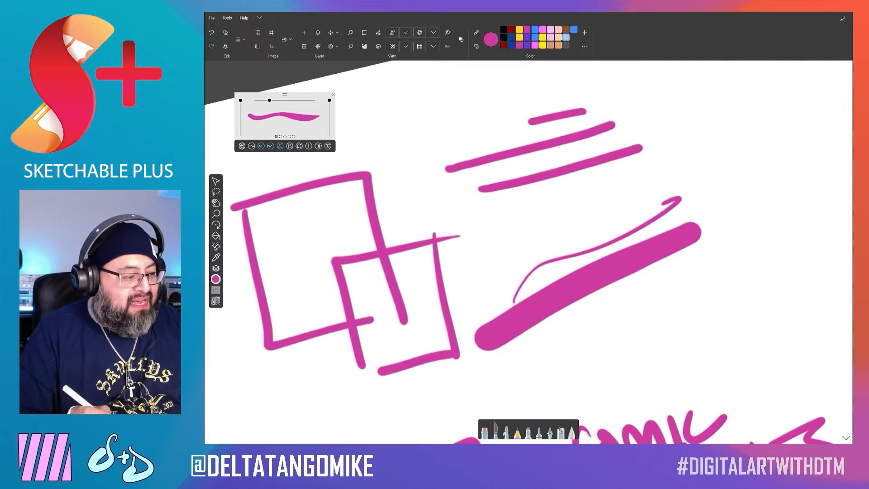
drag(268, 100, 259, 100)
drag(635, 200, 509, 268)
drag(642, 176, 557, 221)
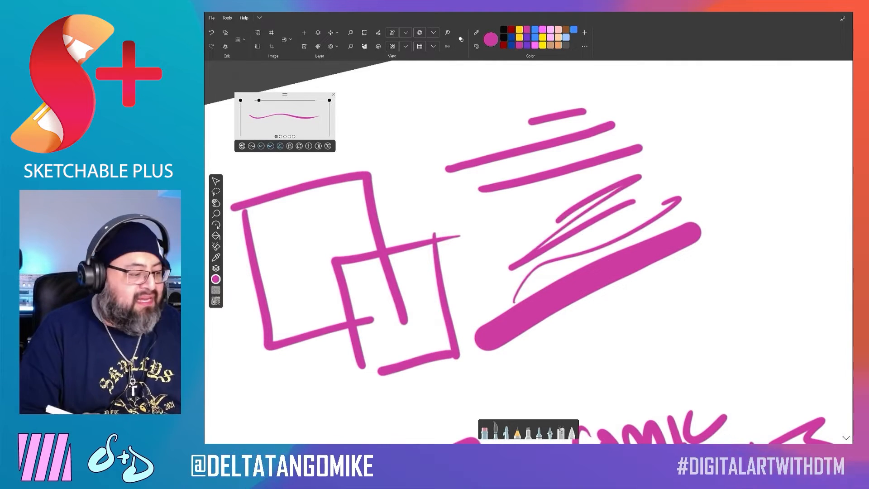
drag(259, 100, 258, 100)
drag(639, 171, 684, 161)
mouse_move(616, 179)
mouse_down()
mouse_move(749, 213)
mouse_move(595, 332)
mouse_up()
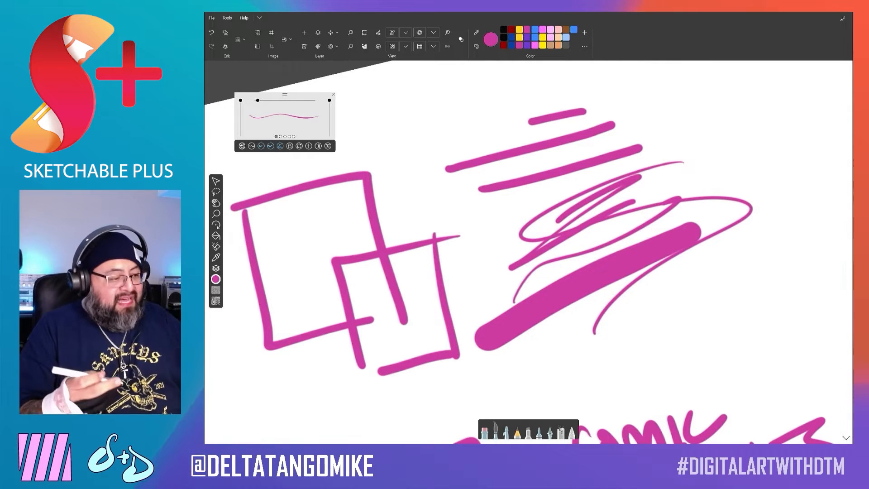
- Increase the brush size to a very thick stroke
drag(257, 101, 288, 100)
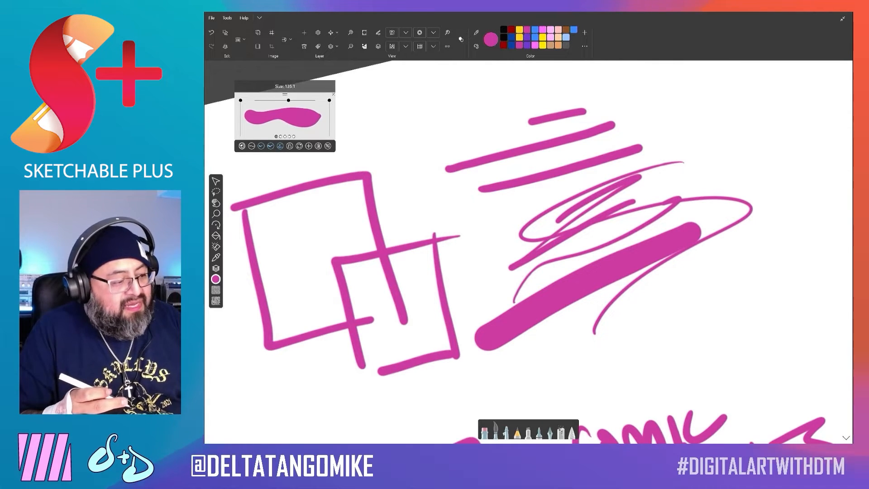
scroll(525, 217, down, 3)
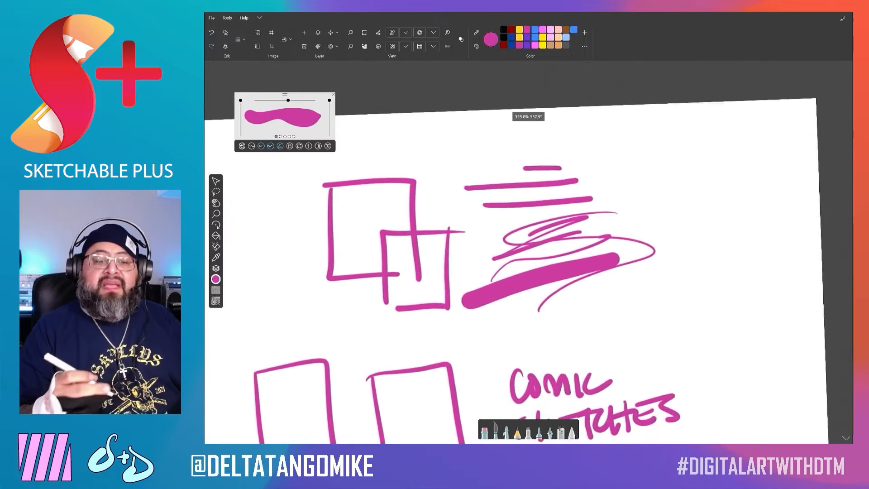
scroll(525, 217, up, 3)
- Scribble over the trial strokes with the enlarged brush and undo everything drawn beside the overlapping squares
mouse_move(651, 246)
mouse_down()
mouse_move(643, 190)
mouse_move(630, 276)
mouse_move(657, 203)
mouse_move(489, 236)
mouse_move(534, 331)
mouse_up()
scroll(526, 249, down, 3)
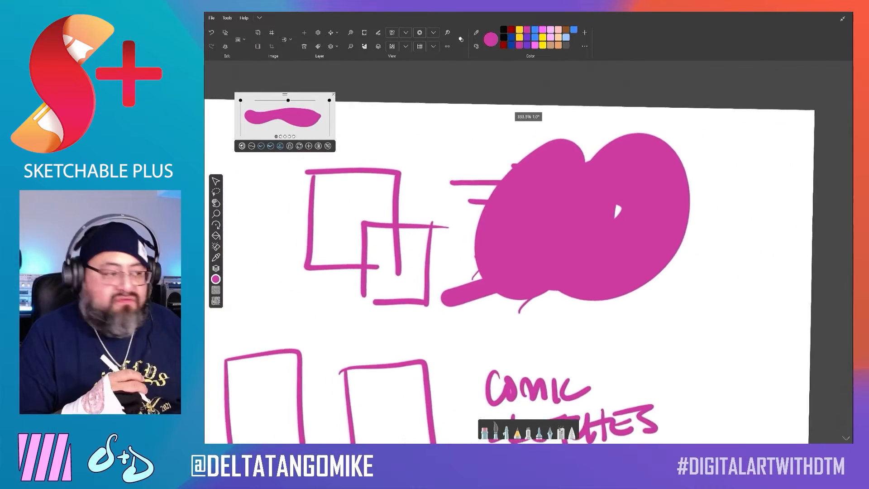
key(ctrl+z)
key(ctrl+z)
key(ctrl+z)
key(ctrl+z)
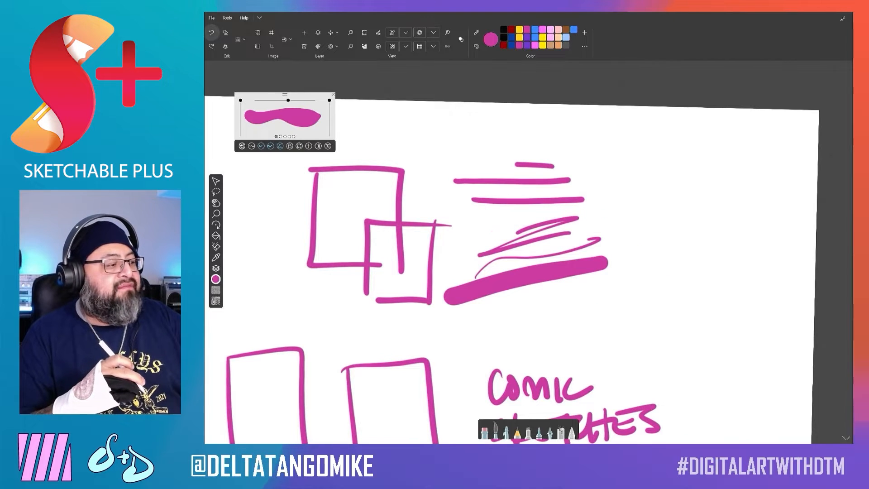
key(ctrl+z)
key(ctrl+z)
key(ctrl+z)
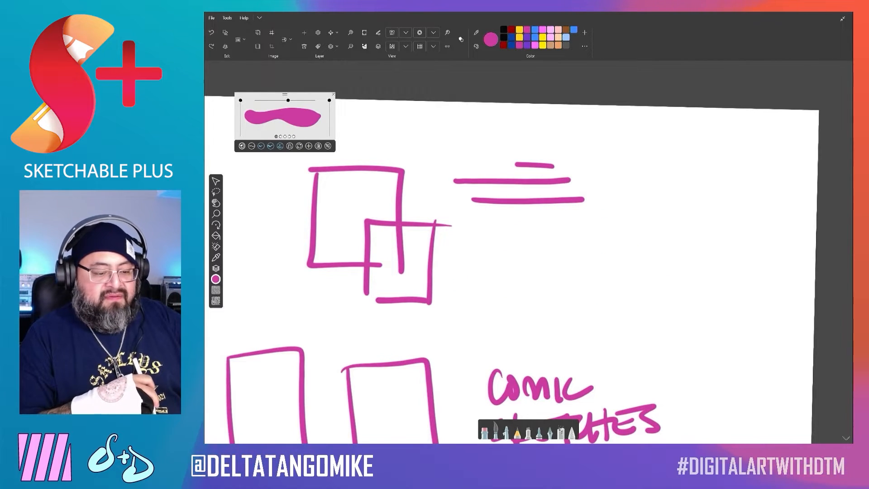
scroll(528, 252, down, 10)
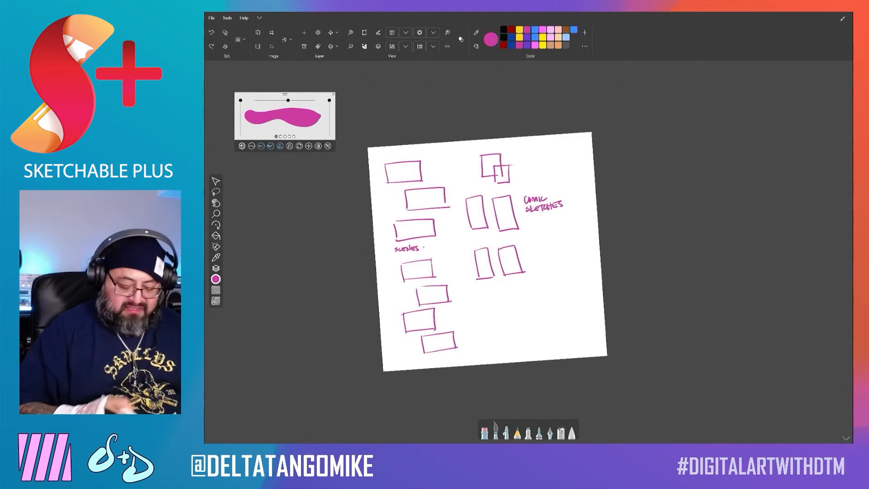
- Exit full-screen view, switch to Microsoft Store and open the Sketchable Plus page from the library
click(842, 19)
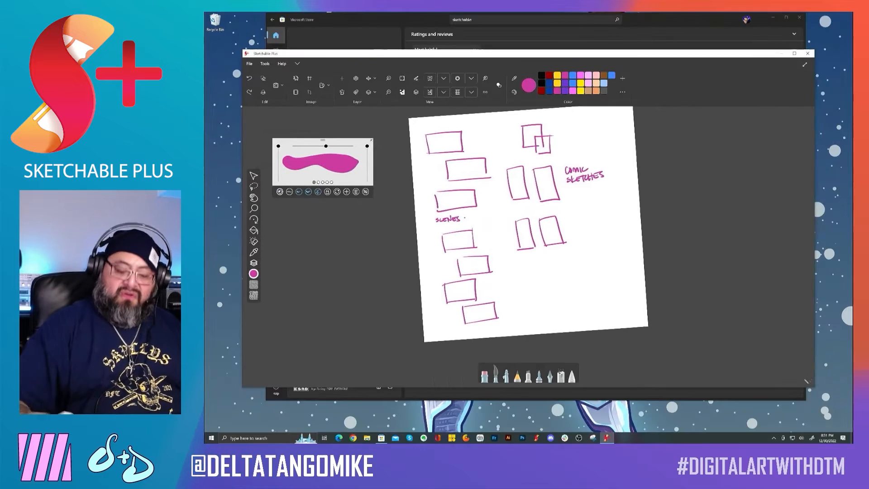
key(alt+Tab)
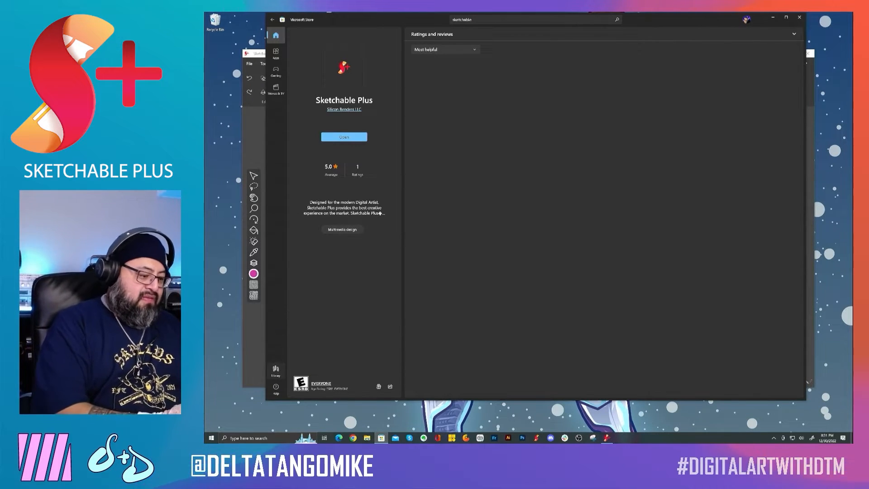
click(275, 369)
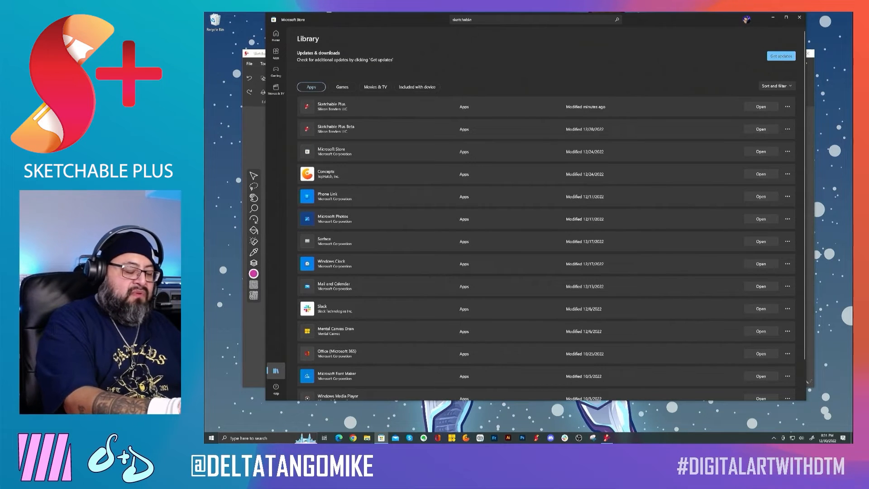
click(331, 105)
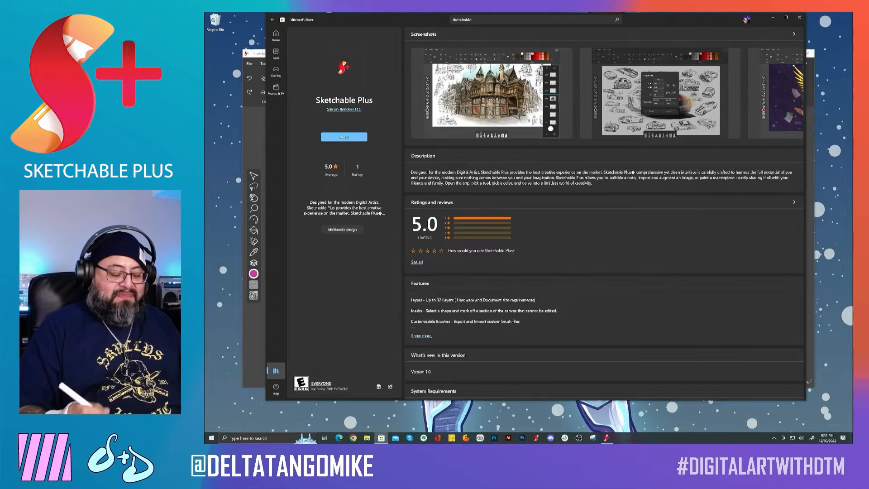
- Expand the full Features list on the Sketchable Plus store page and read through it
scroll(597, 296, down, 2)
click(421, 250)
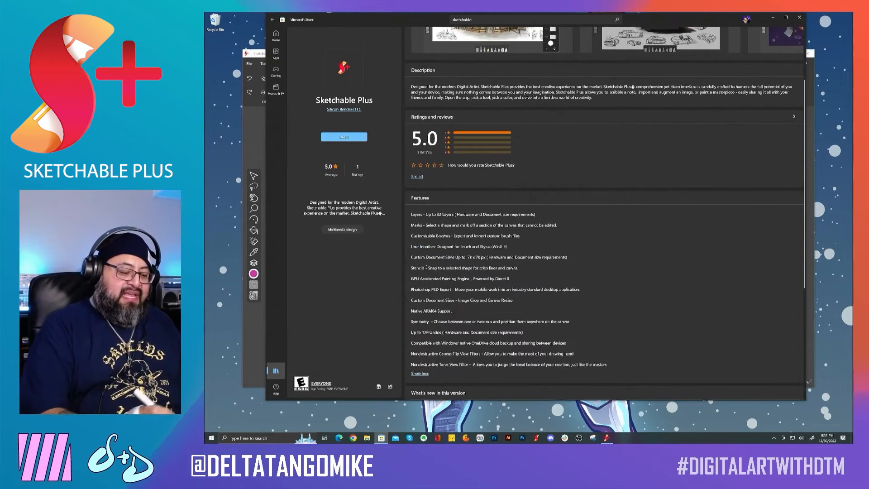
scroll(615, 291, down, 2)
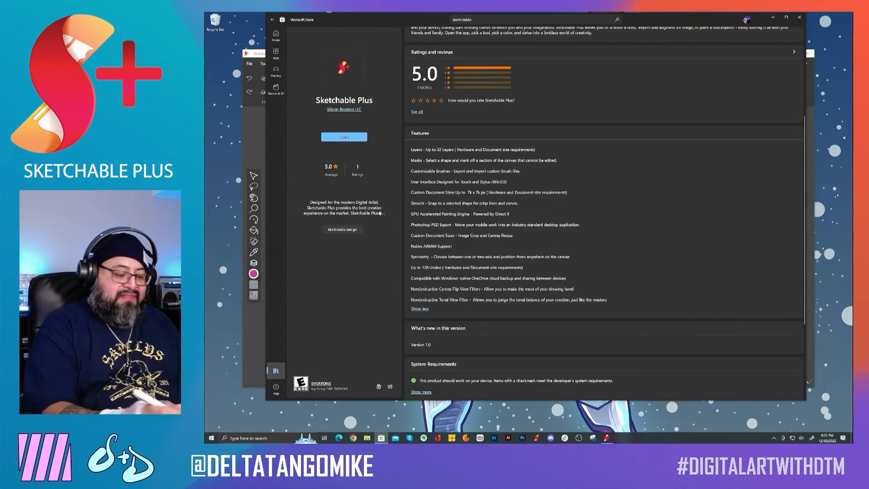
- Switch back to Sketchable Plus and maximize its window
click(255, 326)
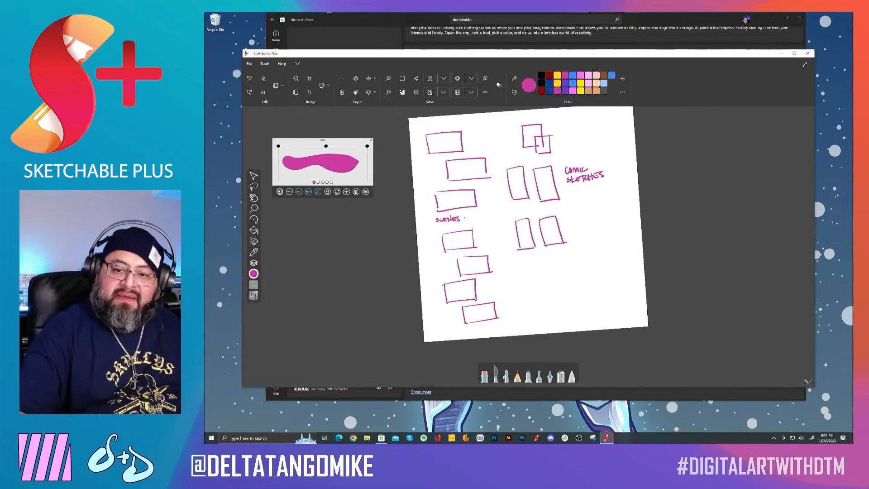
click(795, 53)
drag(432, 259, 405, 275)
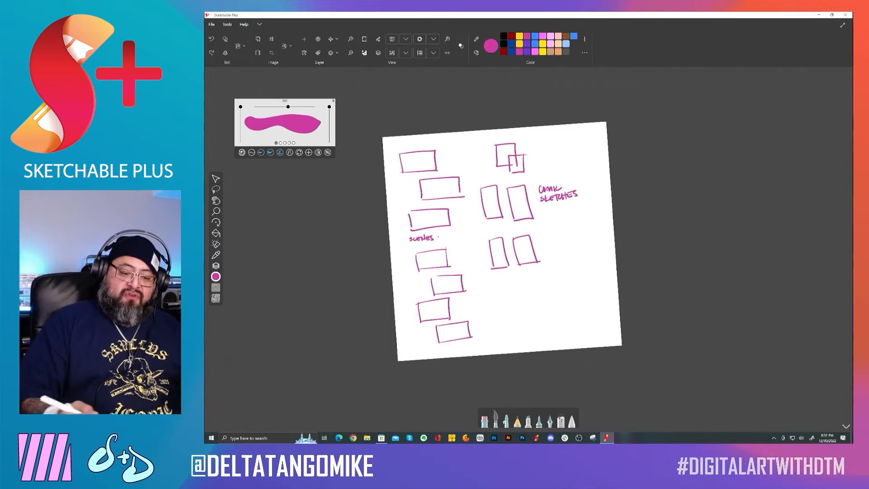
- Paint a large solid magenta block in the empty area below the lower pair of tall rectangles
mouse_move(497, 261)
mouse_down()
mouse_move(593, 224)
mouse_move(511, 308)
mouse_move(570, 243)
mouse_move(555, 265)
mouse_move(597, 262)
mouse_move(534, 290)
mouse_up()
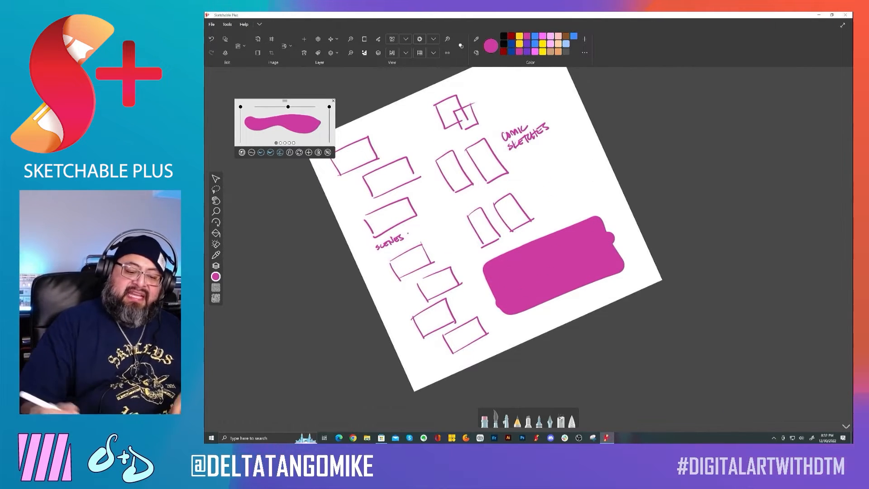
scroll(528, 254, up, 5)
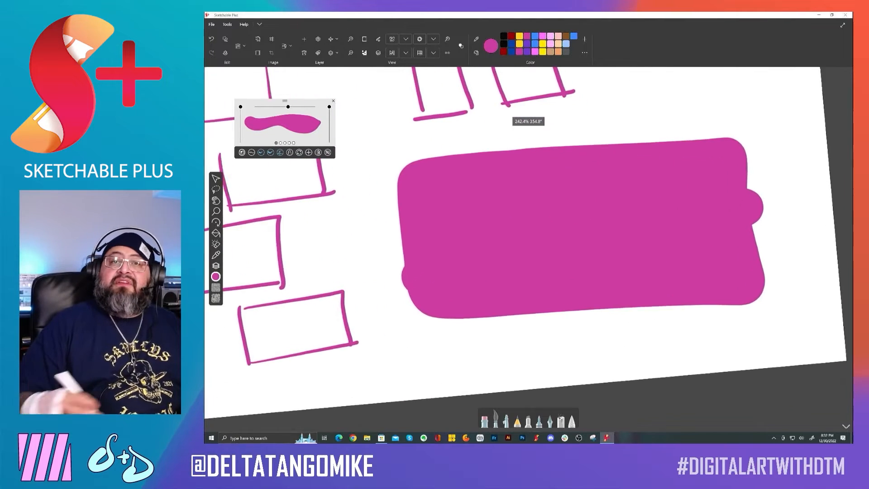
scroll(528, 254, up, 1)
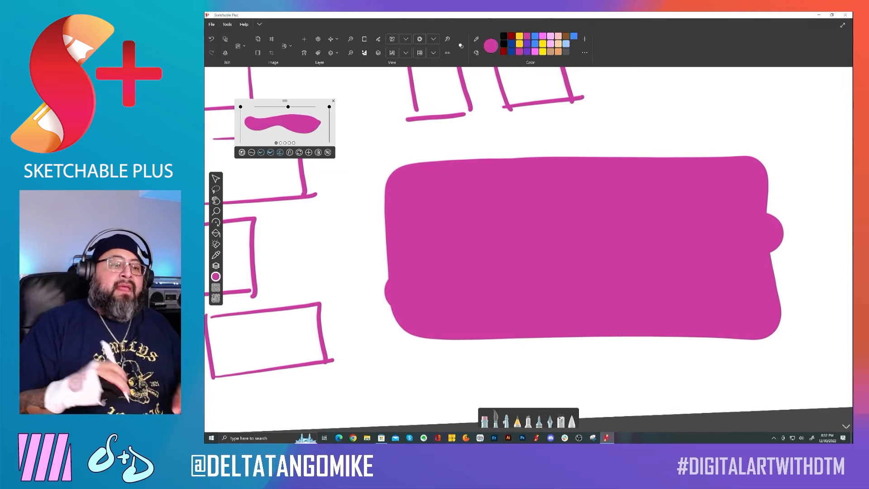
scroll(528, 249, down, 5)
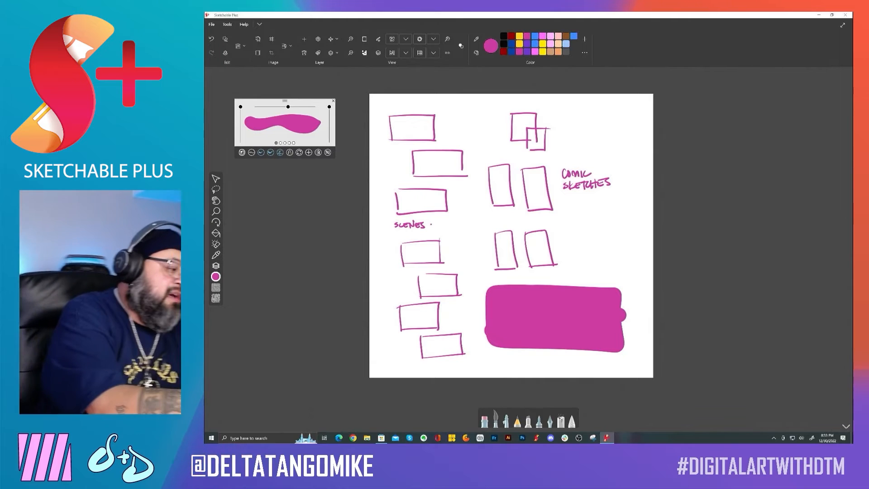
- Close the current test document and discard its unsaved changes
click(211, 25)
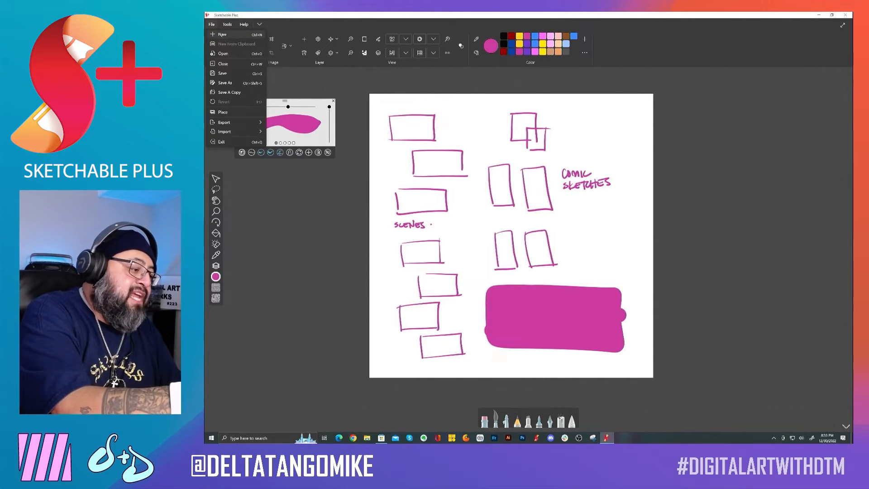
click(275, 76)
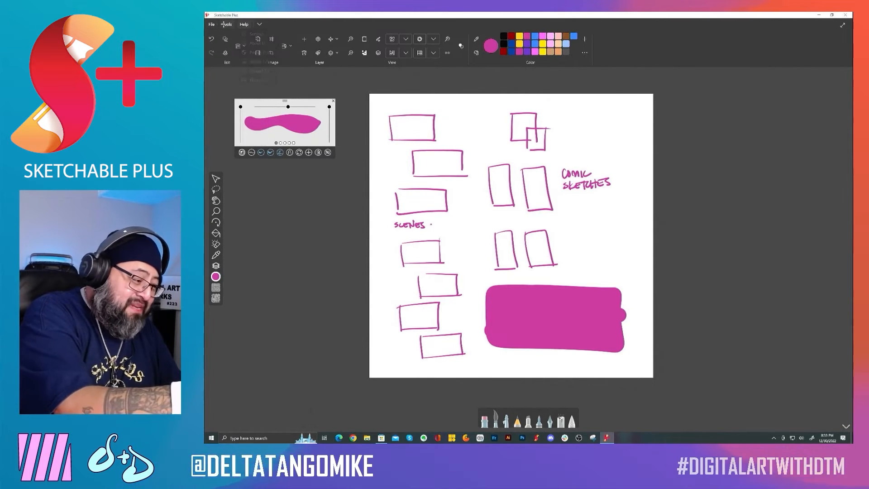
click(212, 25)
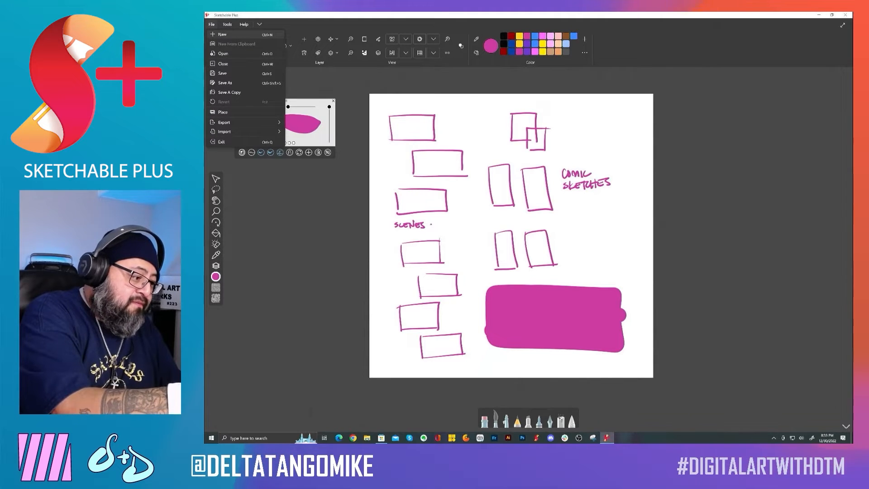
click(223, 61)
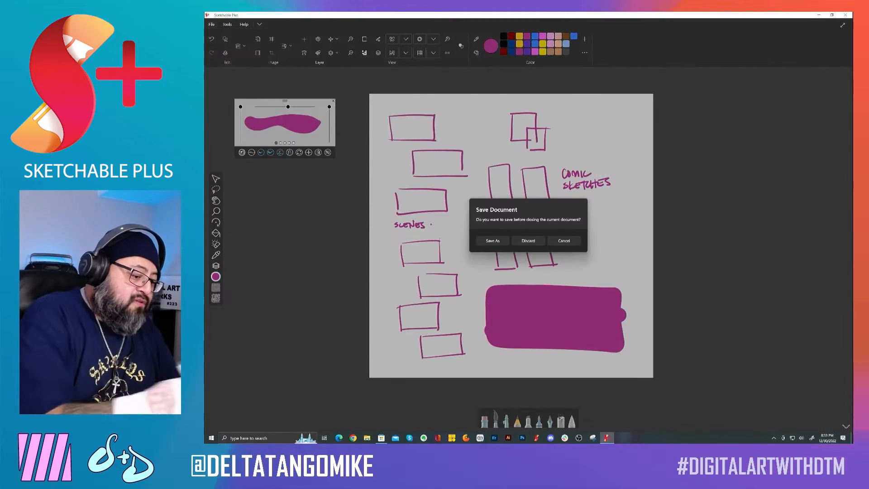
click(529, 241)
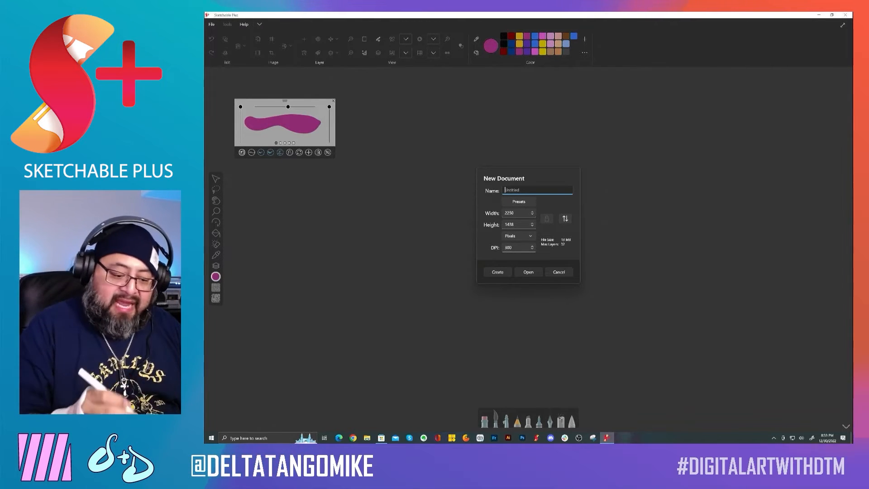
- Browse the new document presets through to the Video sizes and choose the A3 print preset, 297 x 420 mm
click(519, 201)
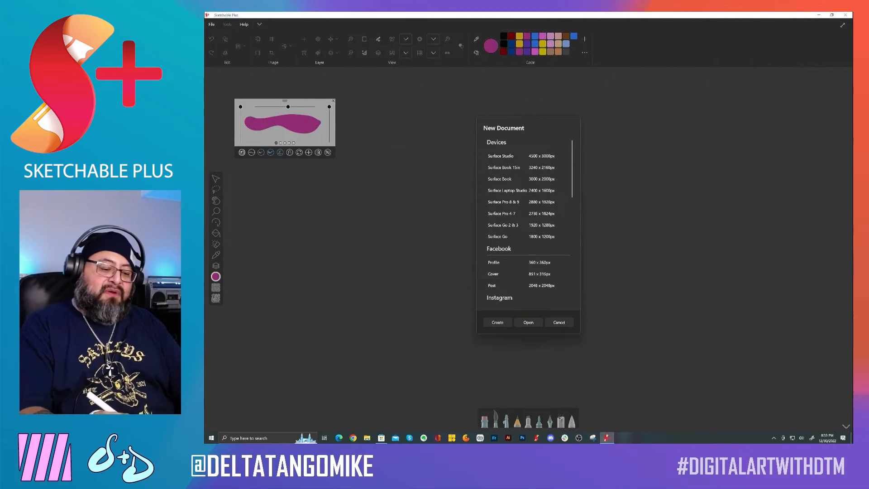
mouse_move(527, 219)
mouse_down()
mouse_move(528, 201)
mouse_move(528, 218)
mouse_up()
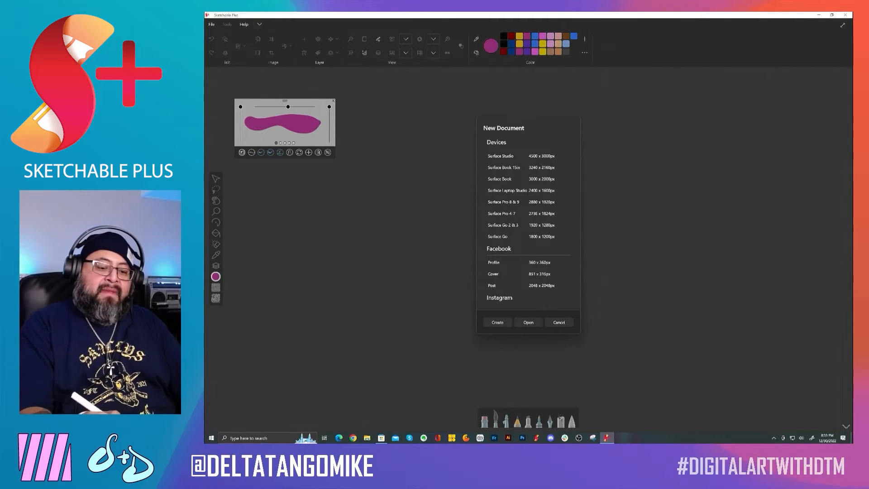
drag(548, 237, 549, 164)
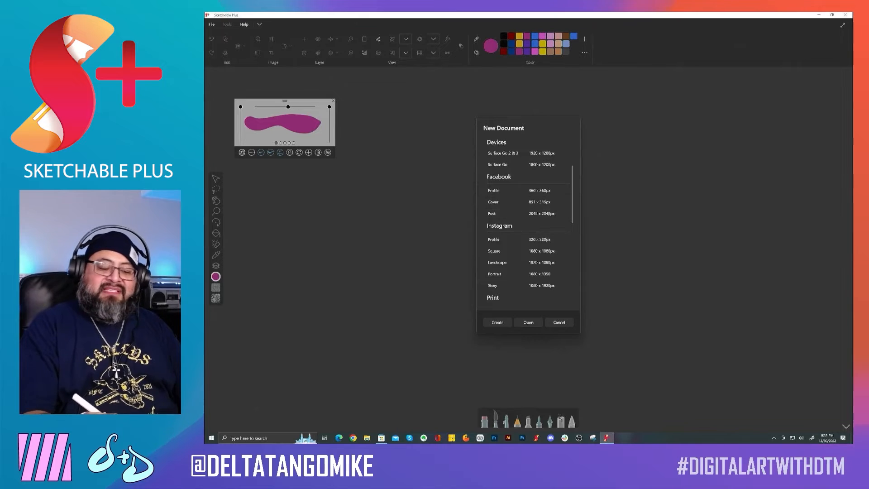
drag(549, 239, 549, 158)
drag(548, 257, 548, 179)
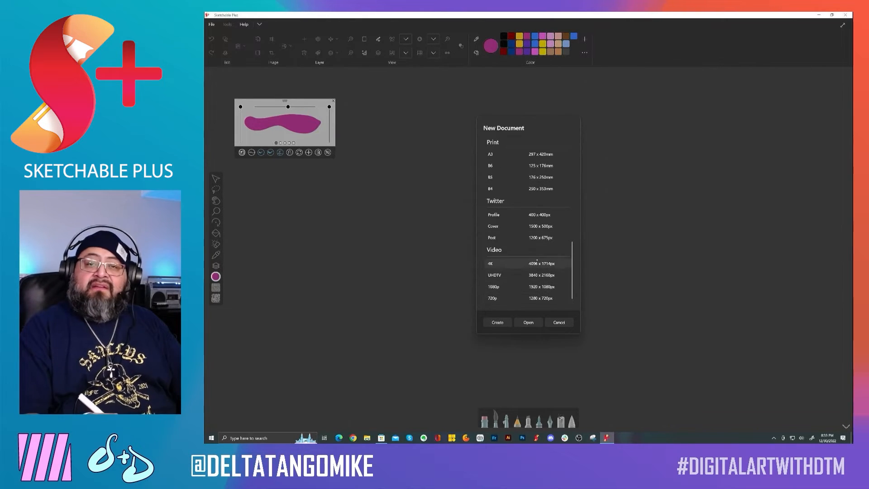
mouse_move(542, 238)
mouse_down()
mouse_move(543, 269)
mouse_move(544, 242)
mouse_up()
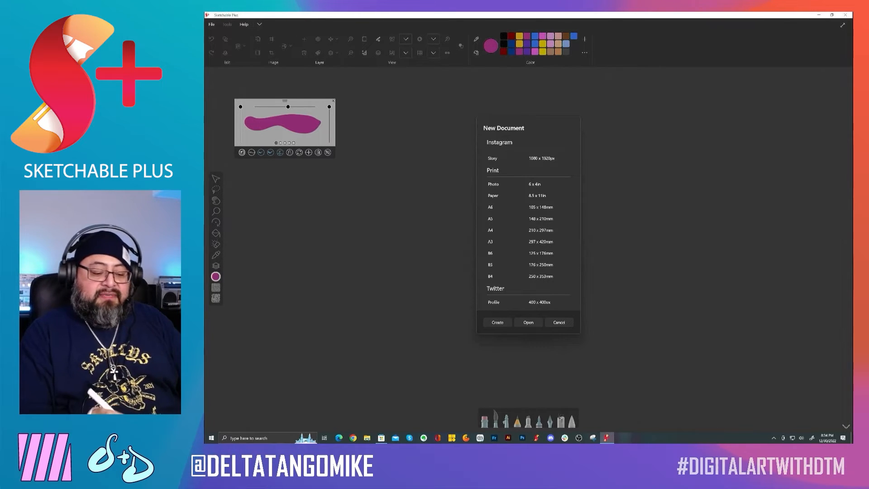
click(528, 242)
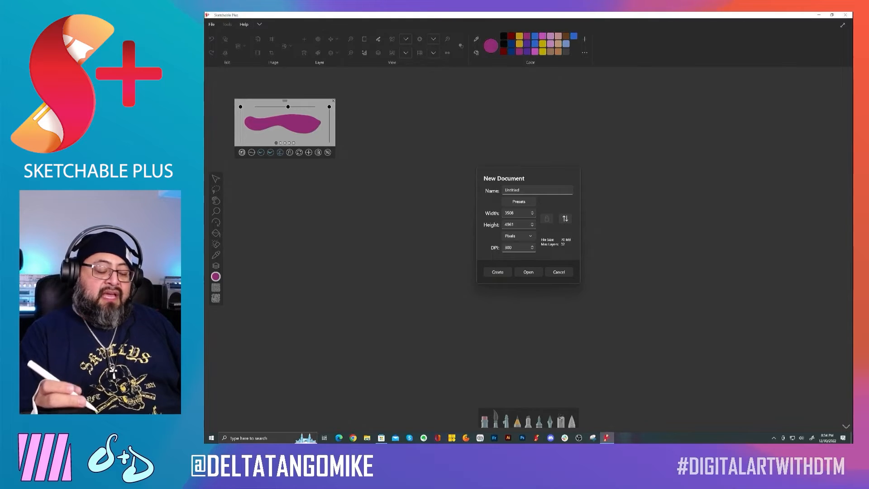
- Set the new document's units to inches and create it
click(531, 236)
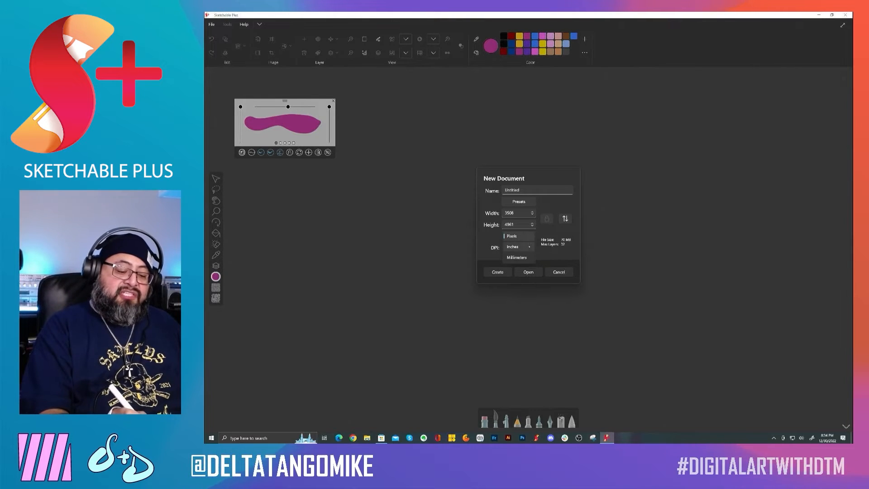
click(519, 247)
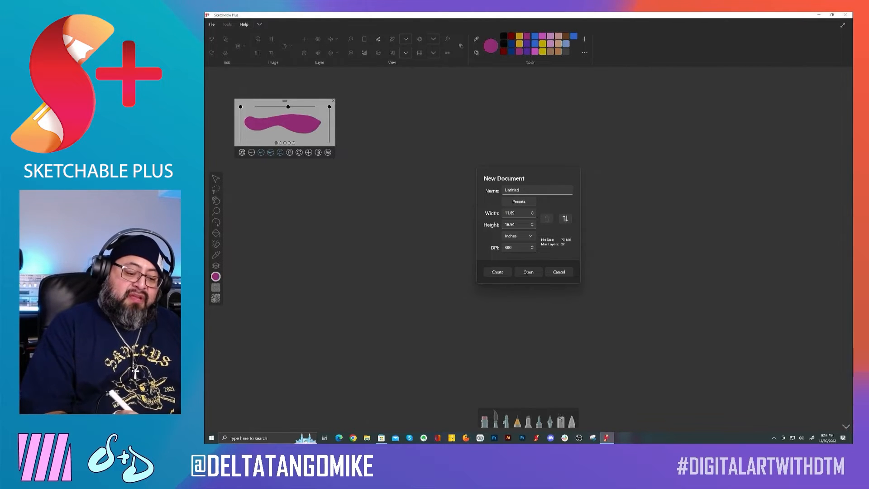
click(500, 272)
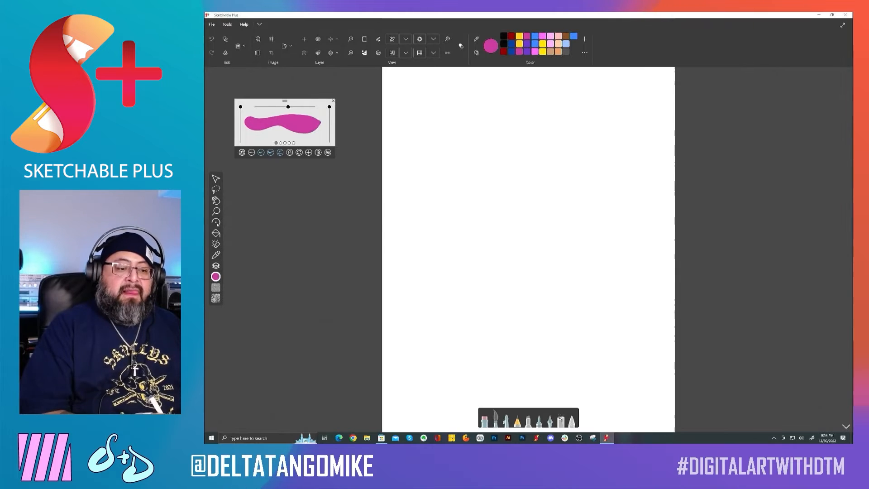
- Switch to full-screen view
scroll(529, 249, down, 5)
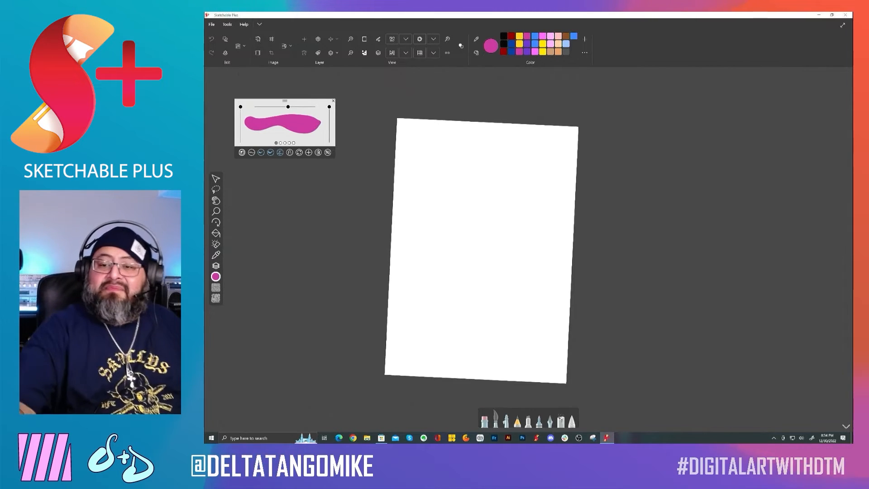
click(843, 25)
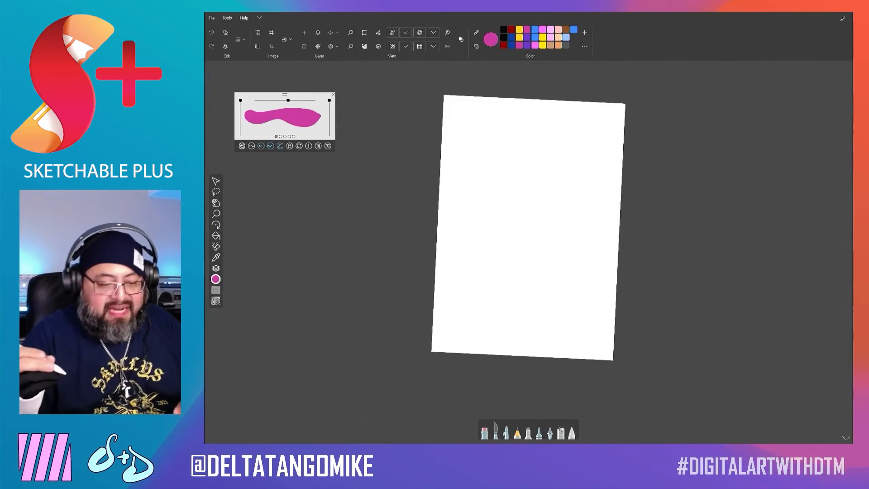
scroll(529, 230, up, 3)
scroll(529, 230, down, 1)
scroll(529, 244, up, 4)
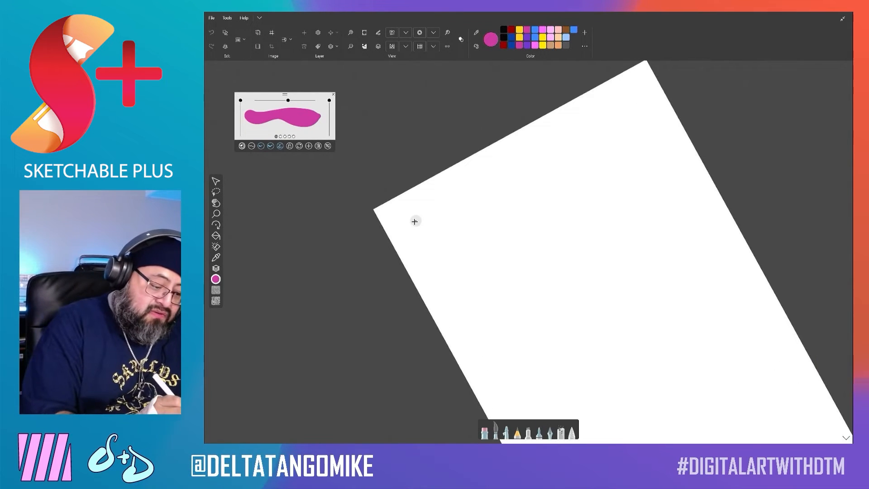
- Draw a column of five magenta landscape rectangles down the left side of the page
mouse_move(411, 216)
mouse_down()
mouse_move(477, 182)
mouse_move(507, 211)
mouse_up()
mouse_move(410, 216)
mouse_down()
mouse_move(429, 246)
mouse_move(510, 221)
mouse_move(480, 178)
mouse_up()
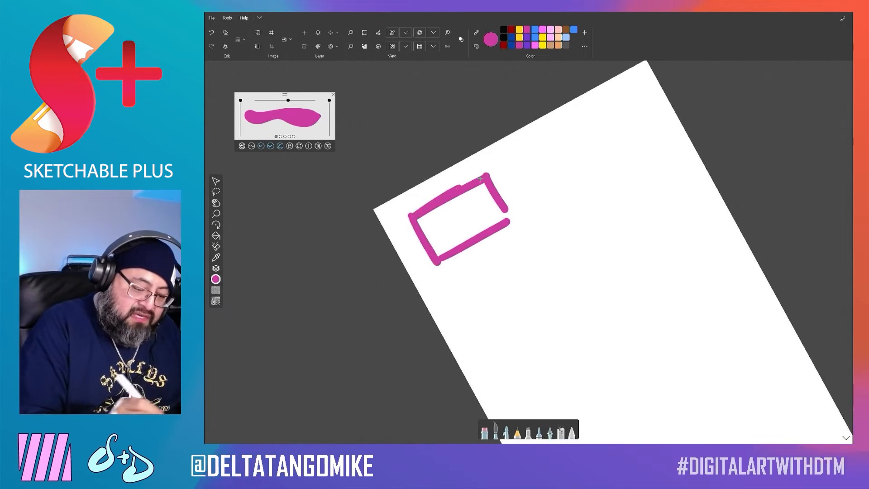
mouse_move(453, 281)
mouse_down()
mouse_move(506, 252)
mouse_move(534, 253)
mouse_up()
drag(469, 313, 480, 332)
drag(479, 330, 549, 288)
scroll(528, 245, down, 2)
mouse_move(455, 256)
mouse_down()
mouse_move(512, 218)
mouse_move(532, 246)
mouse_move(477, 288)
mouse_move(532, 252)
mouse_up()
scroll(498, 227, down, 2)
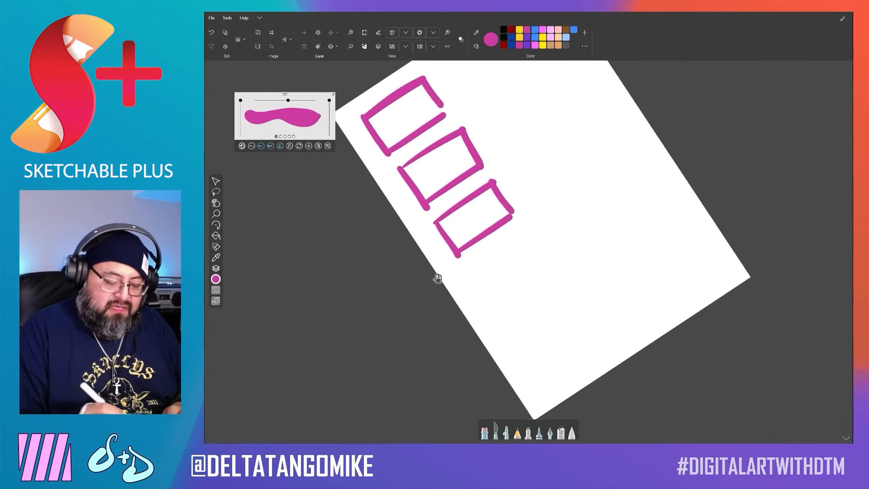
drag(446, 261, 510, 217)
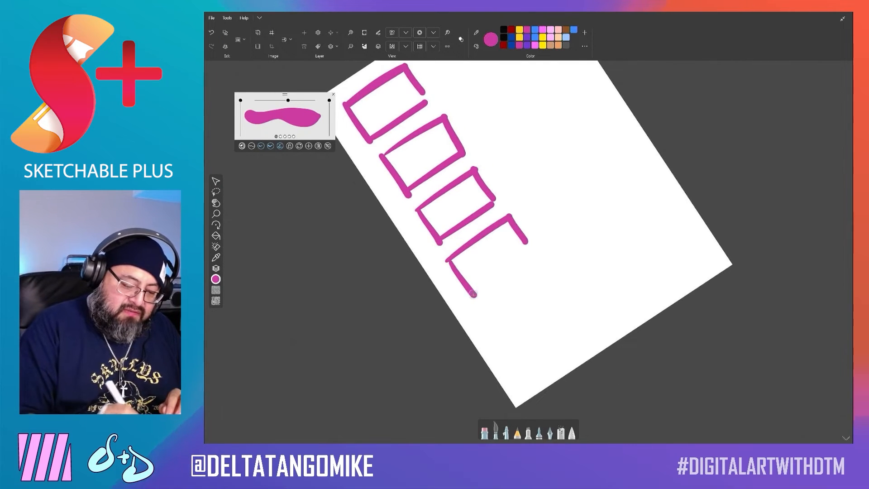
drag(473, 294, 533, 250)
scroll(498, 272, down, 2)
mouse_move(450, 284)
mouse_down()
mouse_move(507, 245)
mouse_move(536, 278)
mouse_up()
drag(472, 313, 537, 278)
scroll(498, 249, down, 3)
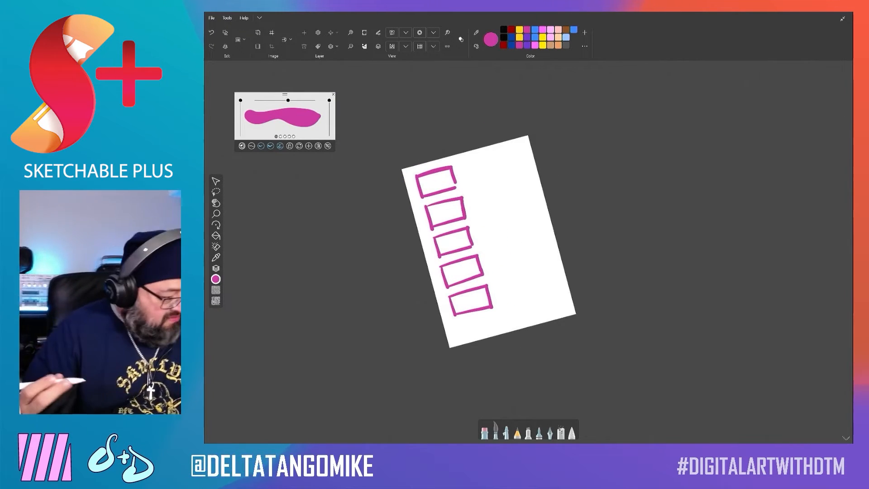
- Transform the column of five rectangles, scaling it down proportionally toward the page's upper-left corner, and apply it
click(216, 181)
click(232, 208)
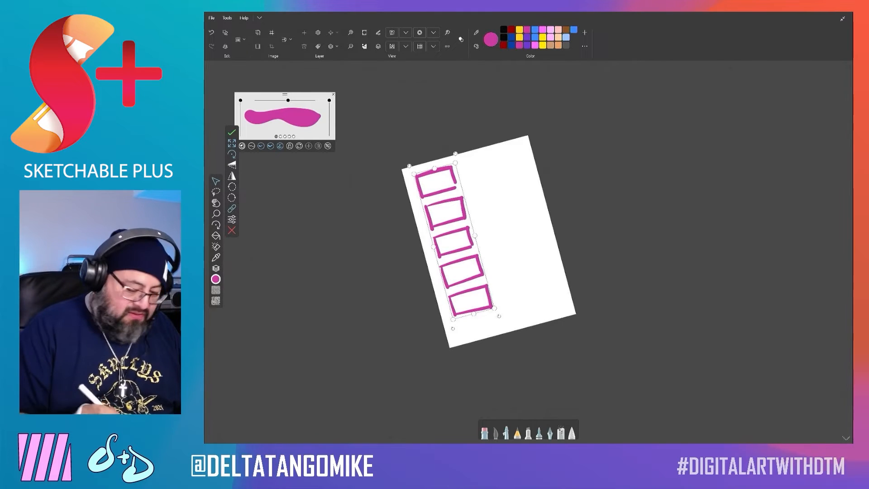
drag(495, 308, 475, 279)
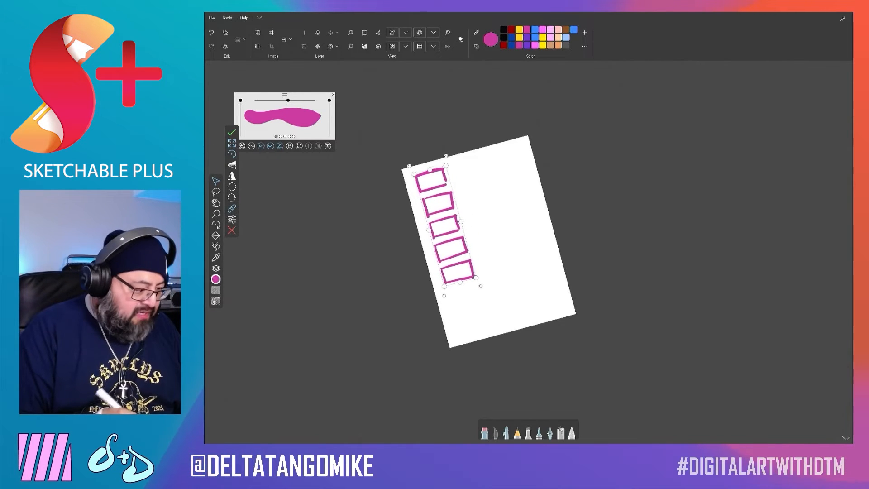
click(232, 132)
- Reduce the brush size and add two more landscape rectangles at the bottom of the column
scroll(489, 245, up, 5)
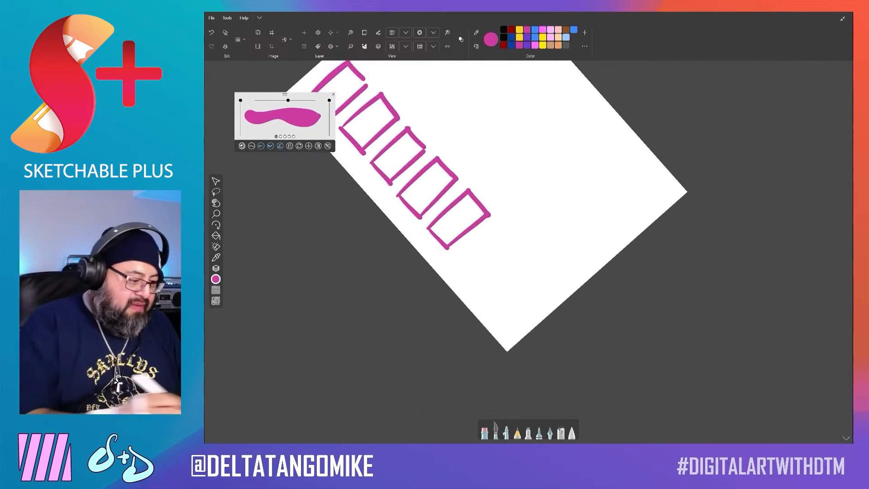
drag(297, 116, 287, 115)
drag(458, 261, 498, 229)
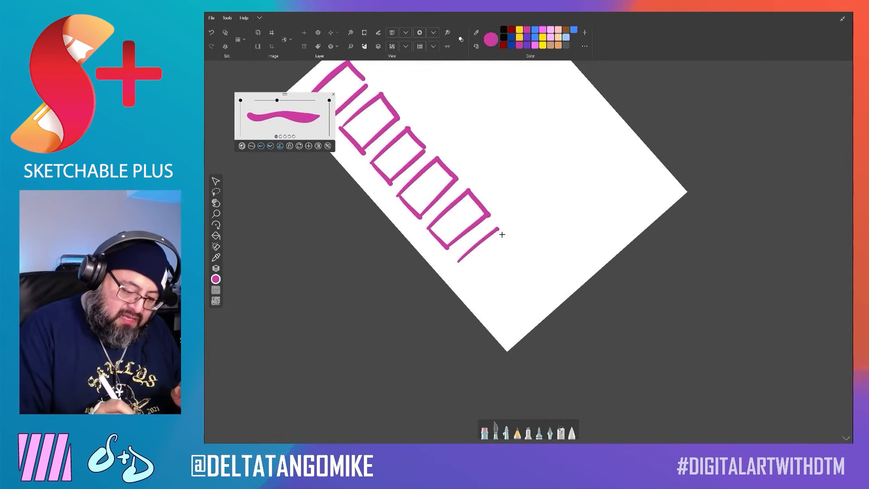
mouse_move(460, 268)
mouse_down()
mouse_move(480, 283)
mouse_move(520, 249)
mouse_up()
mouse_move(491, 296)
mouse_down()
mouse_move(528, 260)
mouse_move(541, 280)
mouse_move(508, 315)
mouse_move(548, 280)
mouse_up()
scroll(498, 245, down, 5)
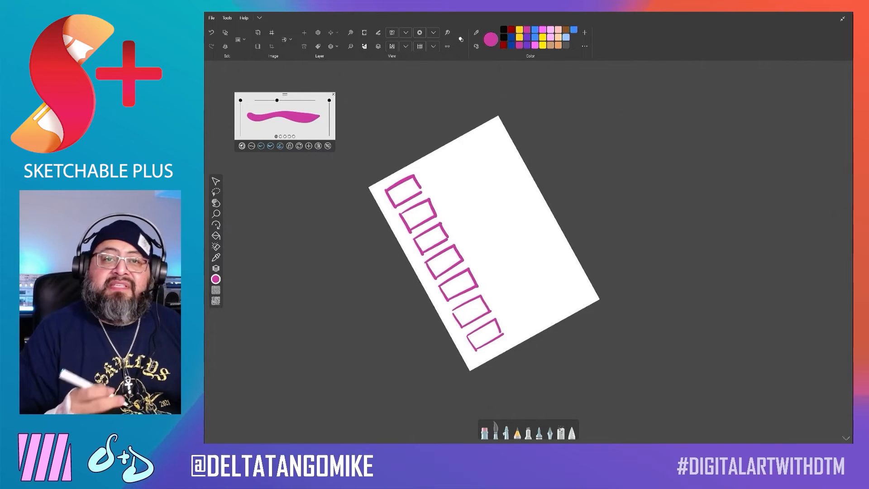
- Draw four upright rectangles in two rows of two beside the top of the rectangle column
scroll(498, 254, up, 2)
scroll(498, 272, down, 2)
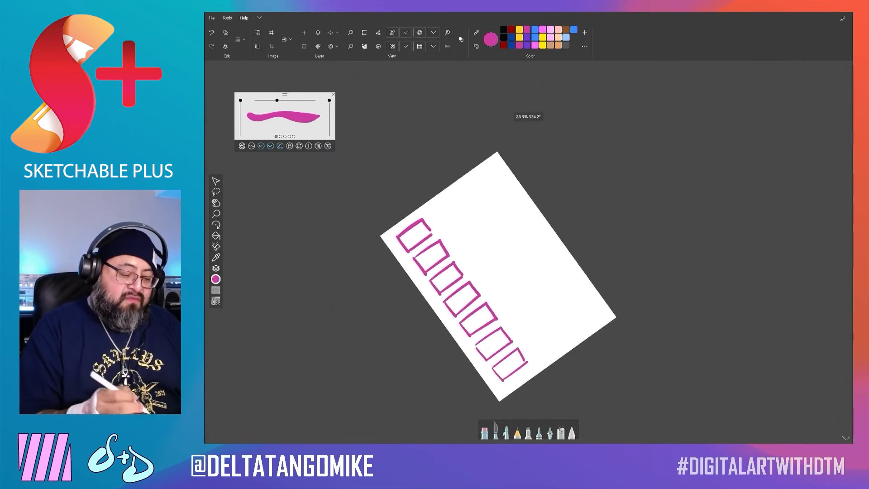
scroll(499, 263, up, 2)
scroll(516, 267, down, 1)
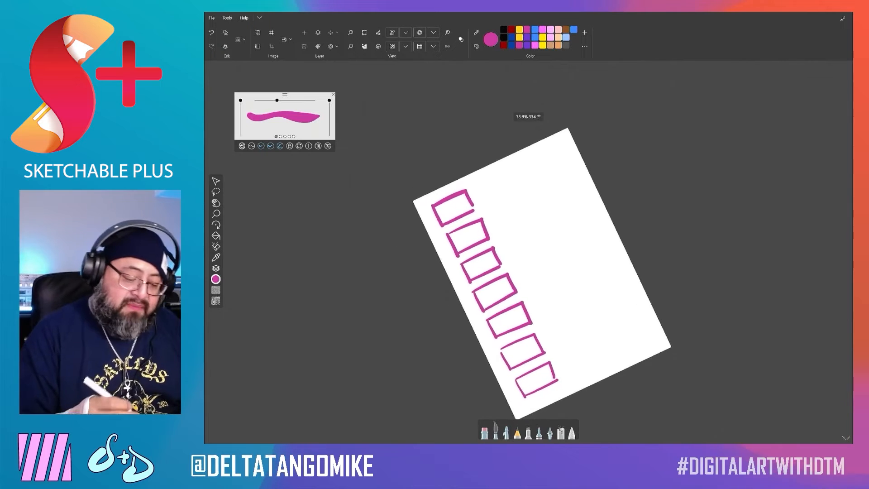
scroll(525, 271, up, 1)
scroll(526, 272, up, 1)
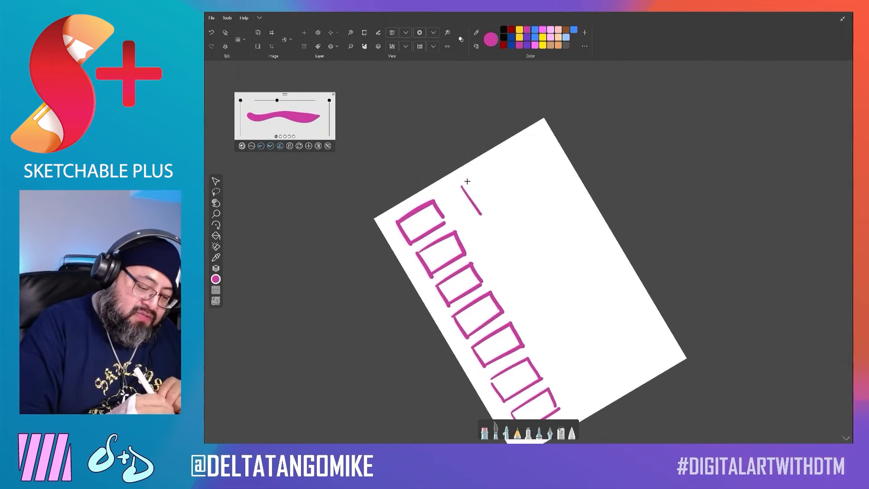
mouse_move(508, 154)
mouse_down()
mouse_move(532, 183)
mouse_move(495, 170)
mouse_move(513, 197)
mouse_move(533, 186)
mouse_up()
drag(515, 222, 507, 256)
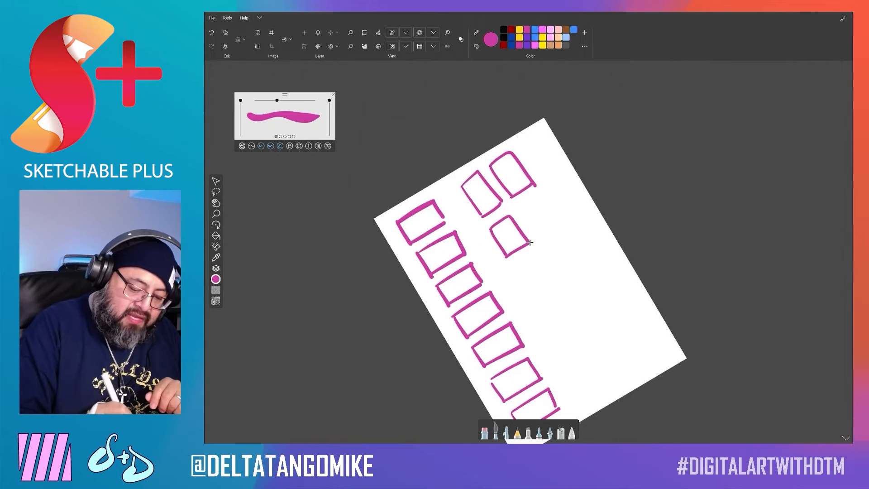
mouse_move(521, 211)
mouse_down()
mouse_move(559, 231)
mouse_move(533, 242)
mouse_up()
scroll(502, 245, down, 5)
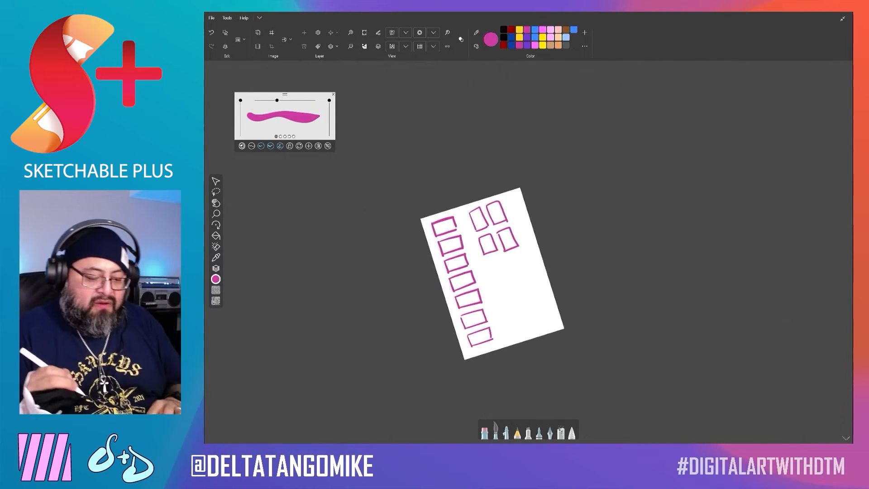
- Hide the layer with the rectangle sketches and add a new empty layer
click(216, 181)
click(216, 268)
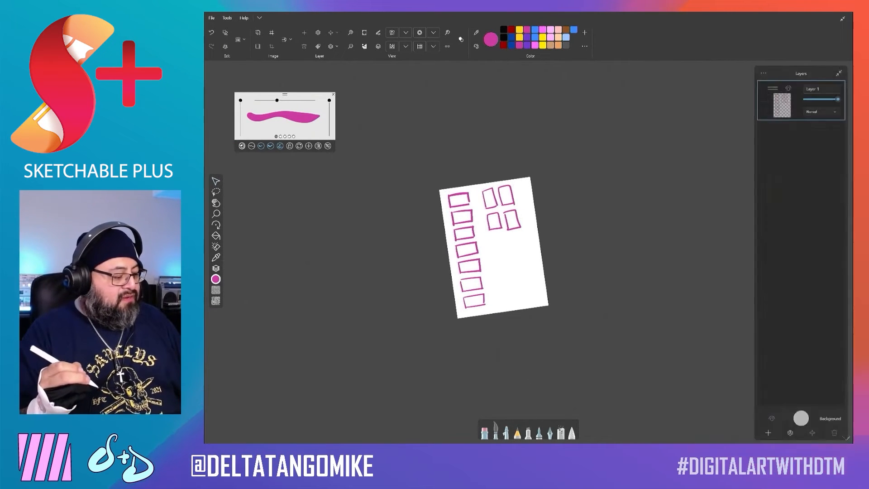
click(789, 88)
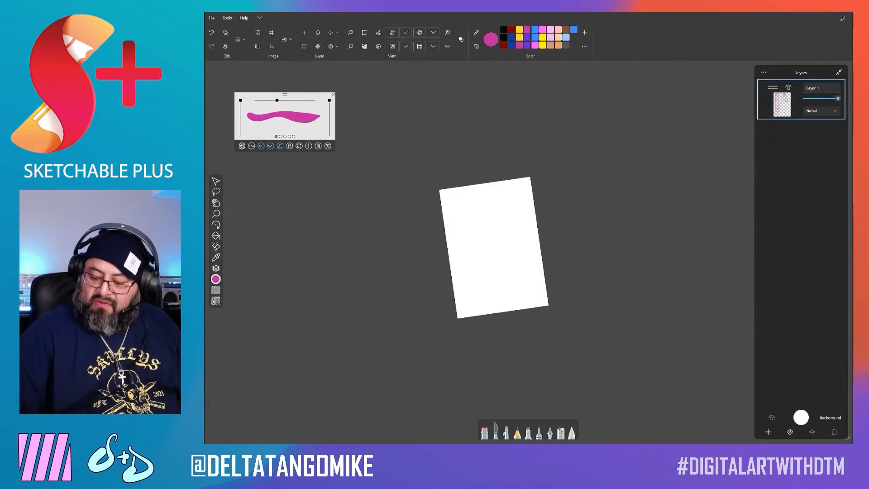
click(769, 432)
click(446, 225)
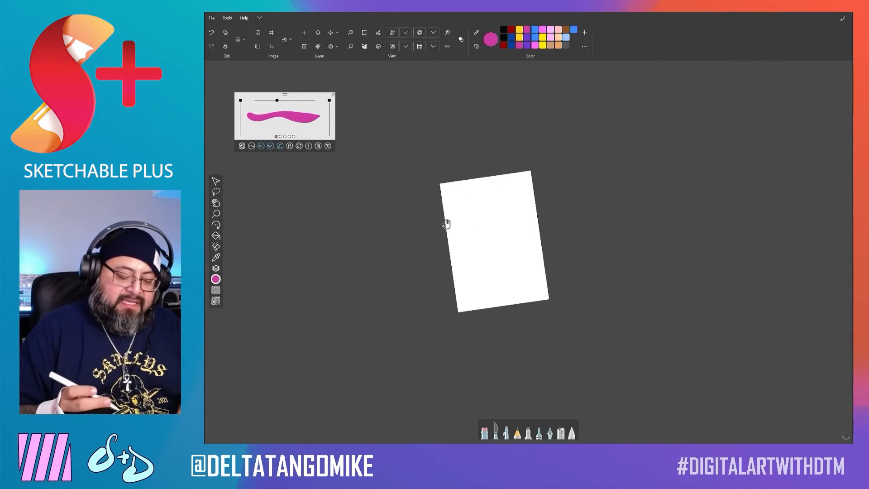
- Draw a comic page layout on the new layer: one wide top panel with three slanted panels in a row beneath it
scroll(529, 244, up, 5)
drag(476, 242, 584, 187)
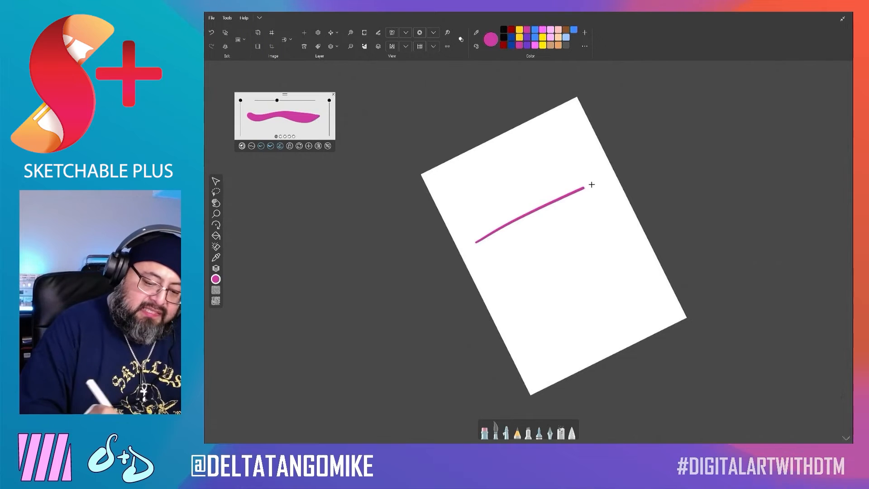
mouse_move(575, 109)
mouse_down()
mouse_move(433, 176)
mouse_move(482, 244)
mouse_move(535, 220)
mouse_move(529, 303)
mouse_up()
drag(478, 253, 523, 333)
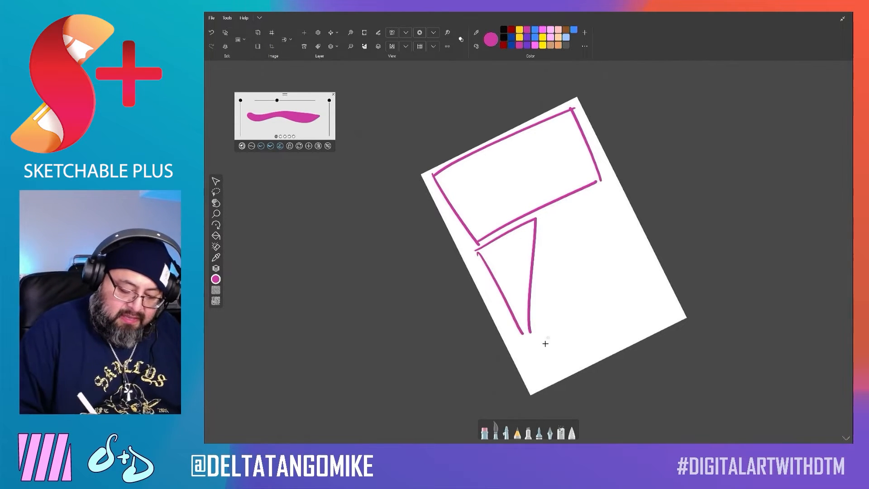
mouse_move(545, 213)
mouse_down()
mouse_move(537, 362)
mouse_move(544, 377)
mouse_move(591, 349)
mouse_move(597, 330)
mouse_move(600, 198)
mouse_move(589, 198)
mouse_move(580, 203)
mouse_move(607, 339)
mouse_move(669, 314)
mouse_move(611, 208)
mouse_up()
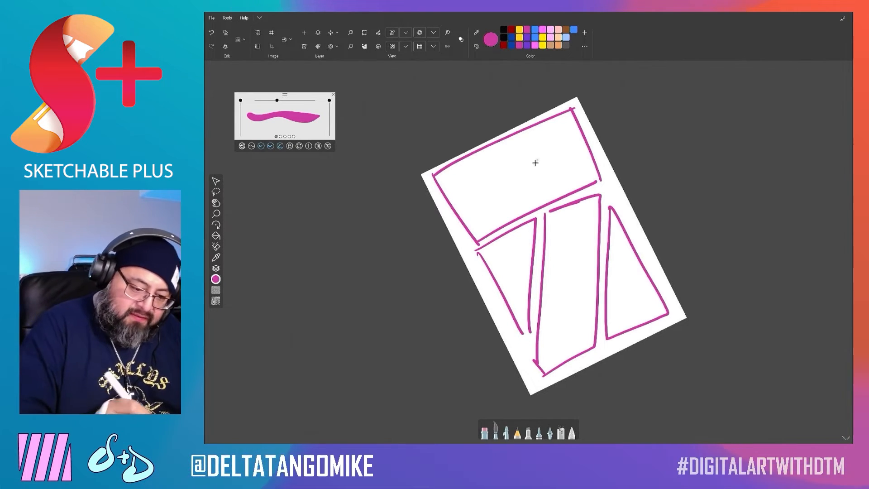
- Scribble a small looping shape inside the wide top panel and undo it
mouse_move(523, 178)
mouse_down()
mouse_move(562, 130)
mouse_move(530, 176)
mouse_move(556, 147)
mouse_move(536, 172)
mouse_up()
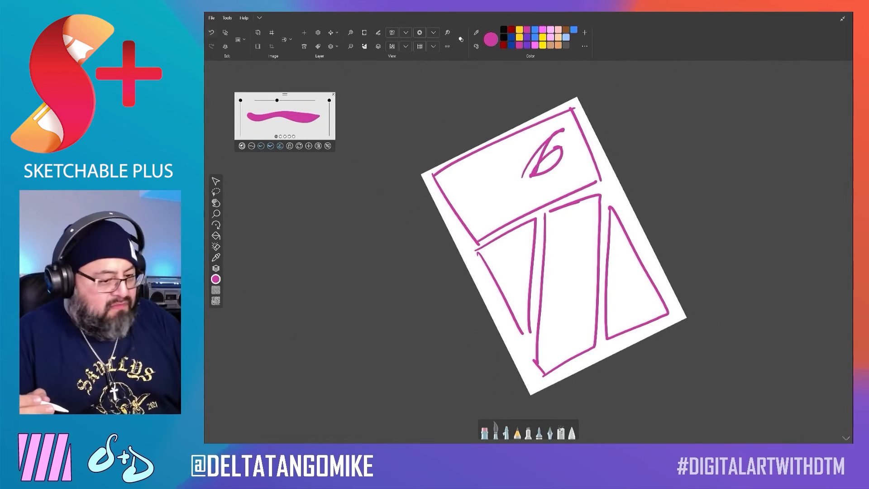
key(ctrl+y)
click(212, 32)
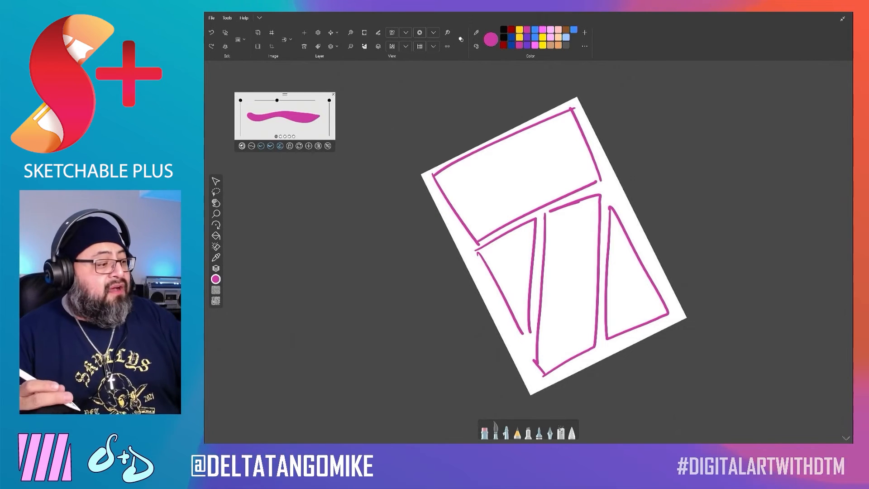
click(211, 46)
key(ctrl+z)
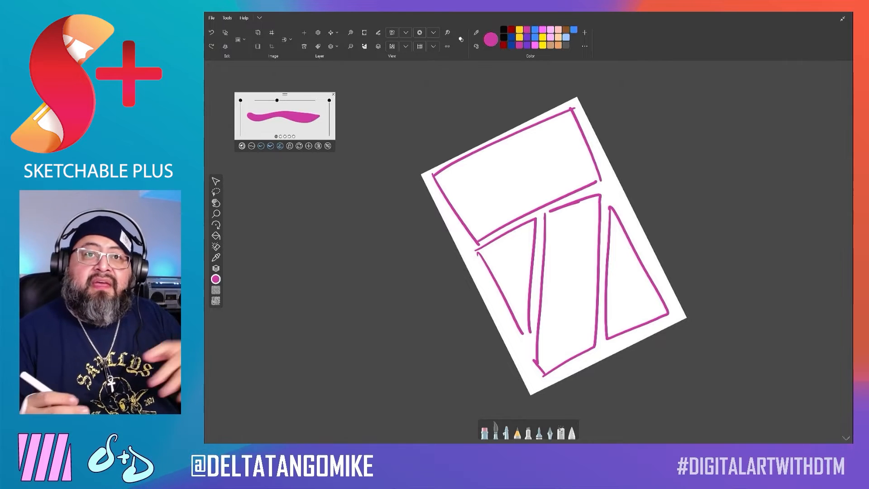
- Sketch two small figures facing each other in the wide top panel, one larger with outstretched arms and one smaller seated
scroll(554, 246, up, 2)
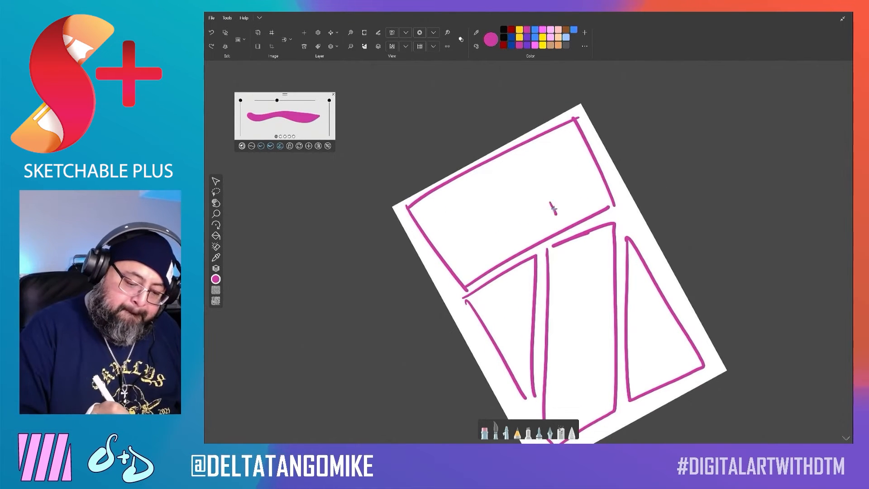
drag(554, 209, 566, 208)
mouse_move(555, 211)
mouse_down()
mouse_move(562, 206)
mouse_move(547, 199)
mouse_up()
mouse_move(492, 207)
mouse_down()
mouse_move(487, 244)
mouse_move(503, 240)
mouse_up()
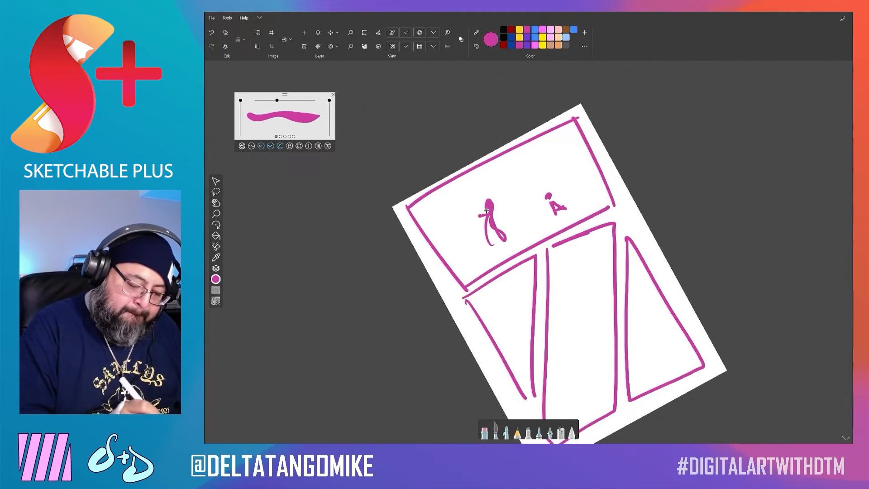
drag(491, 202, 469, 203)
drag(491, 206, 471, 209)
drag(489, 209, 475, 213)
drag(559, 201, 550, 206)
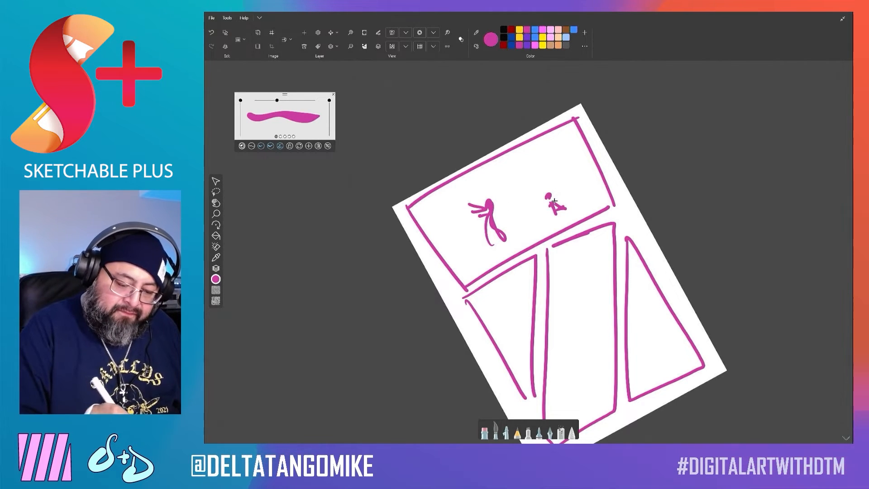
scroll(560, 271, down, 1)
scroll(534, 244, down, 3)
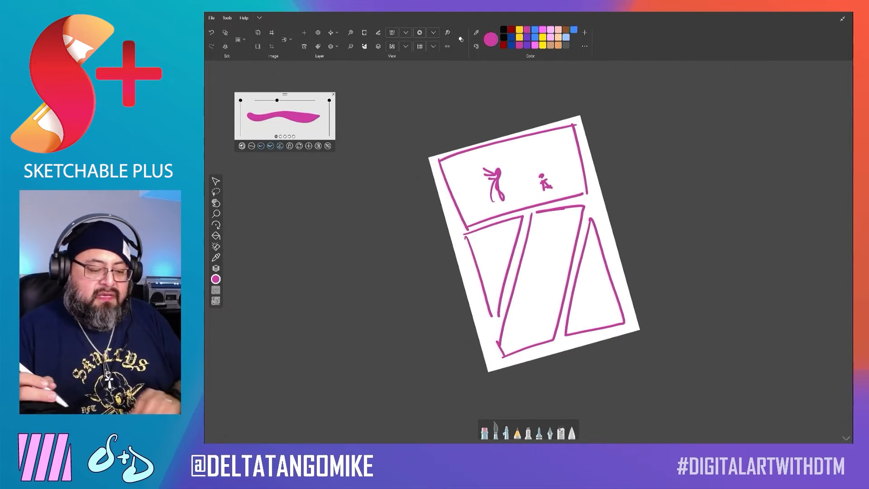
- Add a ground line beneath the two figures and vertical background strokes across the top panel
scroll(534, 245, up, 4)
drag(537, 188, 462, 257)
mouse_move(463, 257)
mouse_down()
mouse_move(573, 162)
mouse_move(569, 148)
mouse_up()
drag(545, 102, 577, 143)
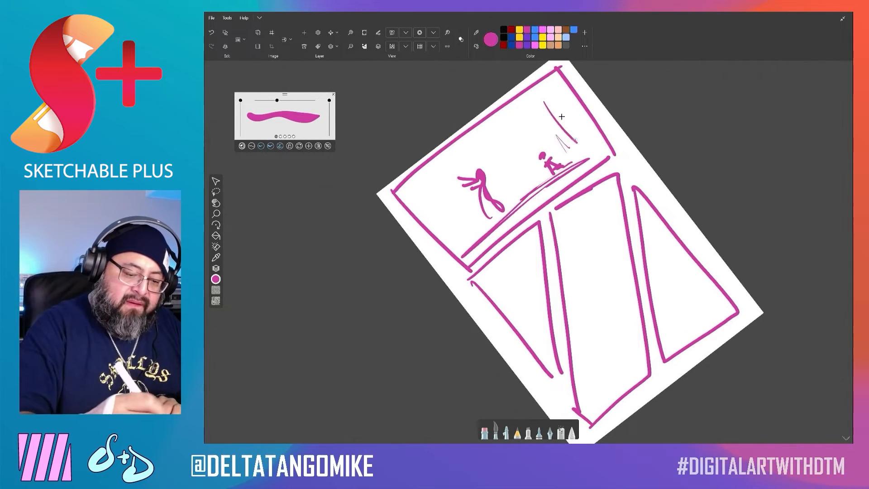
drag(546, 82, 585, 139)
drag(559, 86, 577, 117)
drag(525, 115, 536, 132)
mouse_move(503, 127)
mouse_down()
mouse_move(542, 178)
mouse_move(526, 188)
mouse_up()
drag(513, 182, 520, 192)
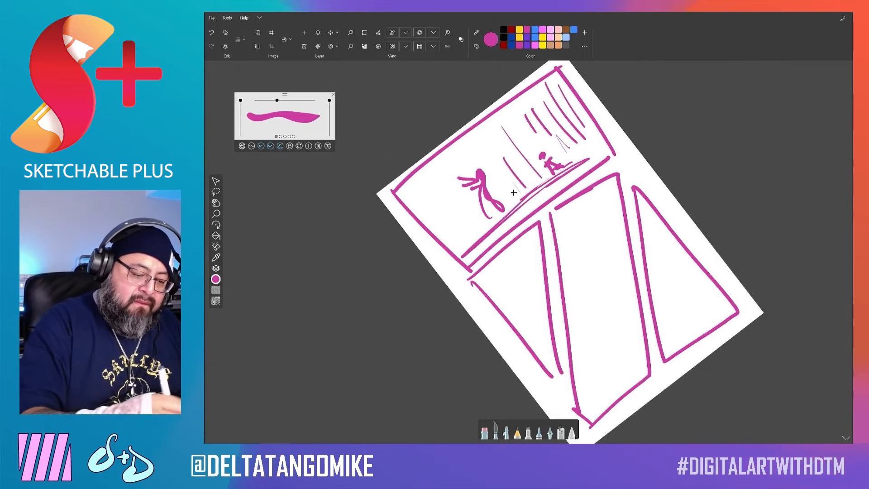
mouse_move(461, 149)
mouse_down()
mouse_move(488, 184)
mouse_move(482, 200)
mouse_up()
drag(436, 163, 480, 219)
scroll(465, 229, down, 5)
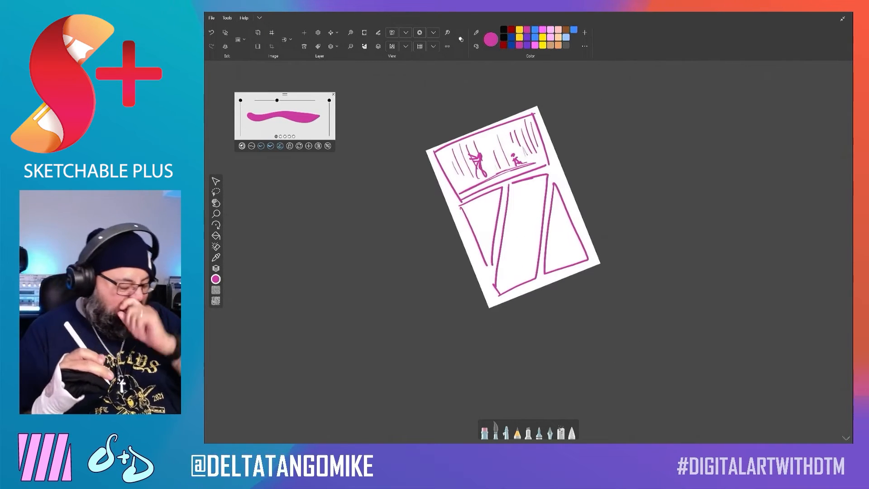
- Sketch a small tilted square with angled strokes and short hatch marks in the lower-left slanted panel
scroll(464, 211, up, 5)
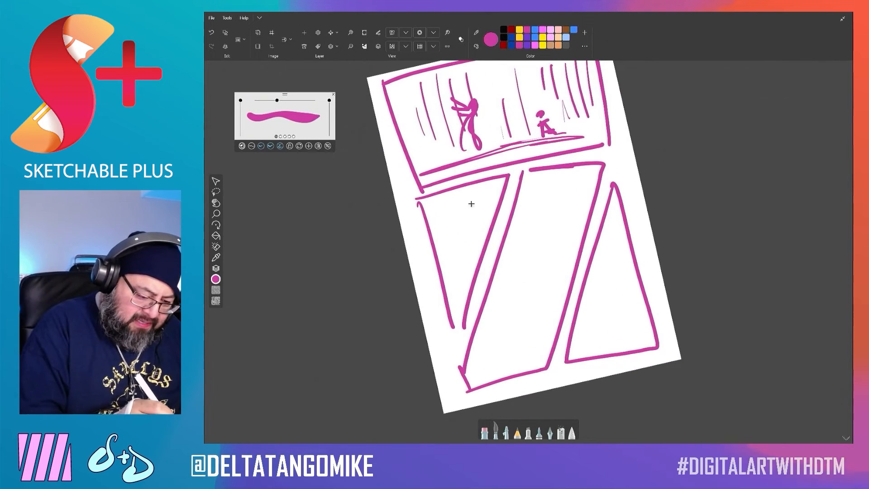
drag(450, 196, 467, 217)
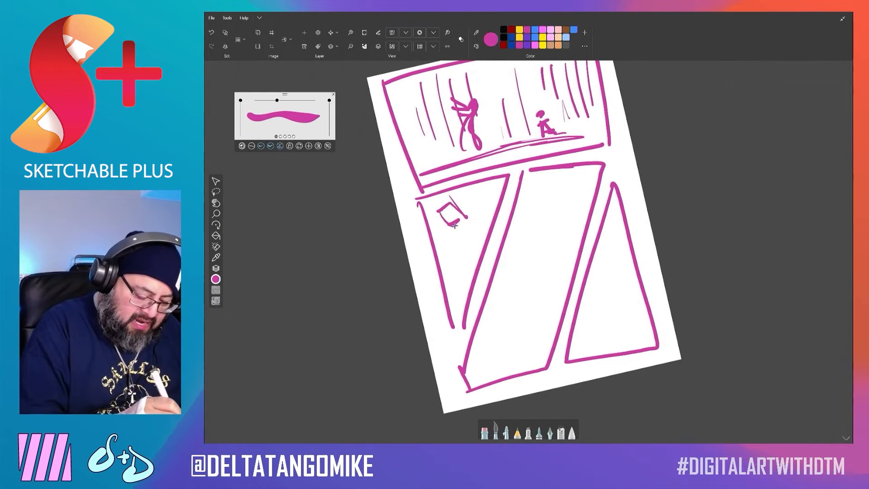
drag(472, 187, 466, 229)
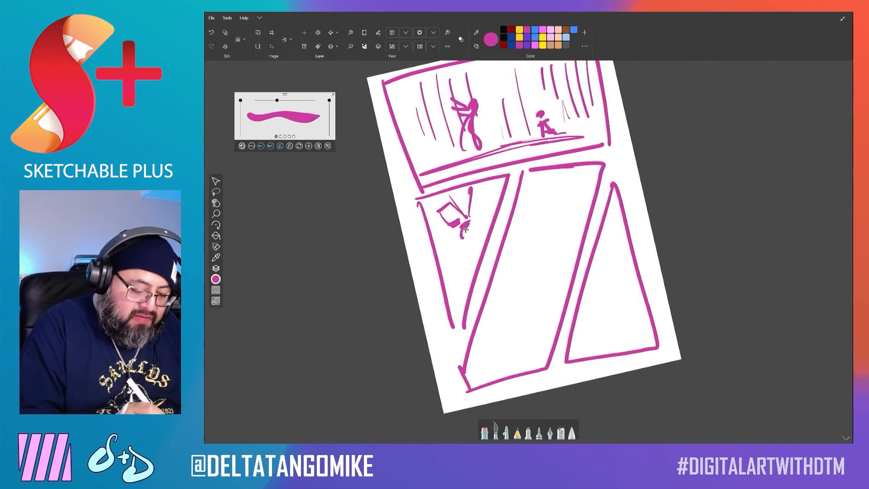
drag(459, 260, 457, 263)
drag(459, 248, 447, 255)
drag(447, 247, 442, 250)
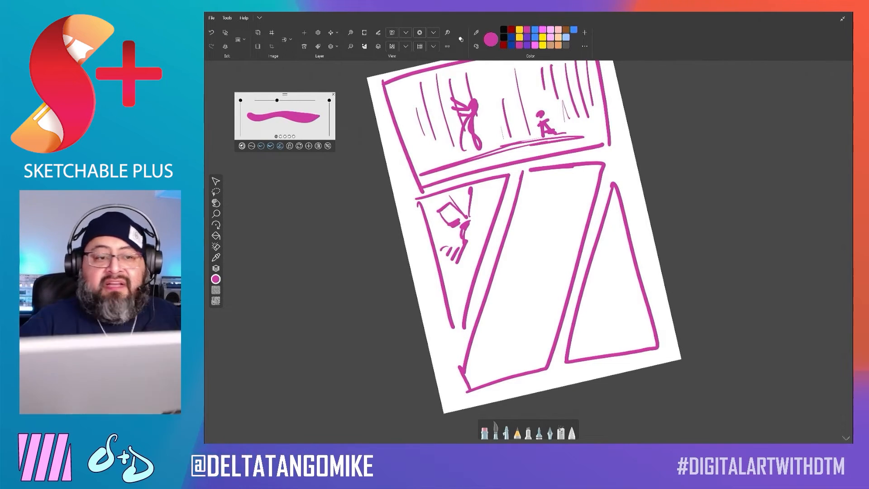
- Turn off the ribbon so that only the compact menu bar is displayed above the canvas
drag(526, 235, 524, 248)
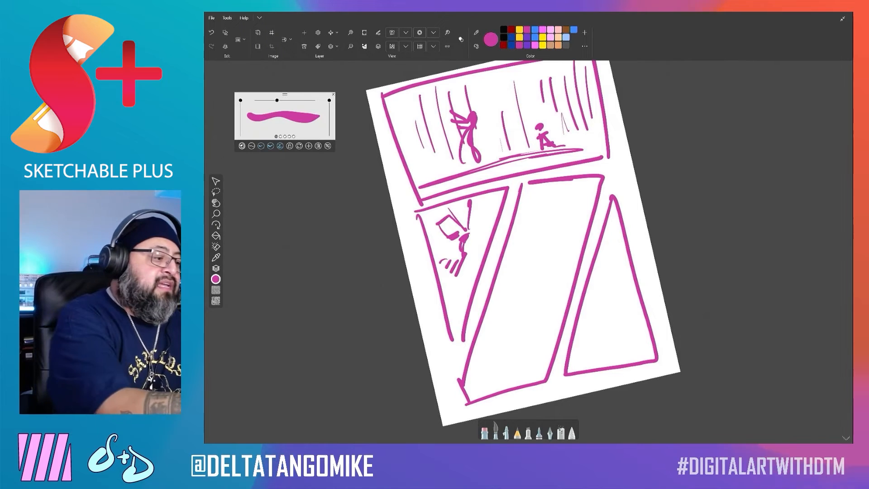
click(260, 17)
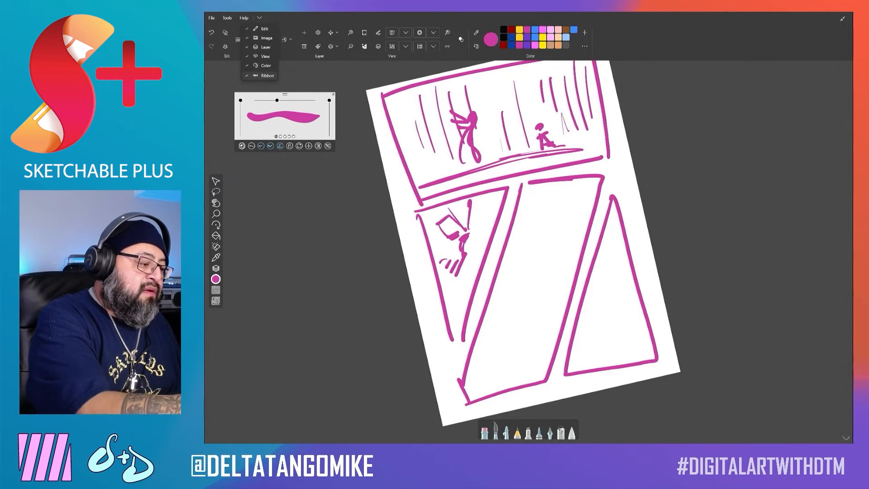
click(267, 75)
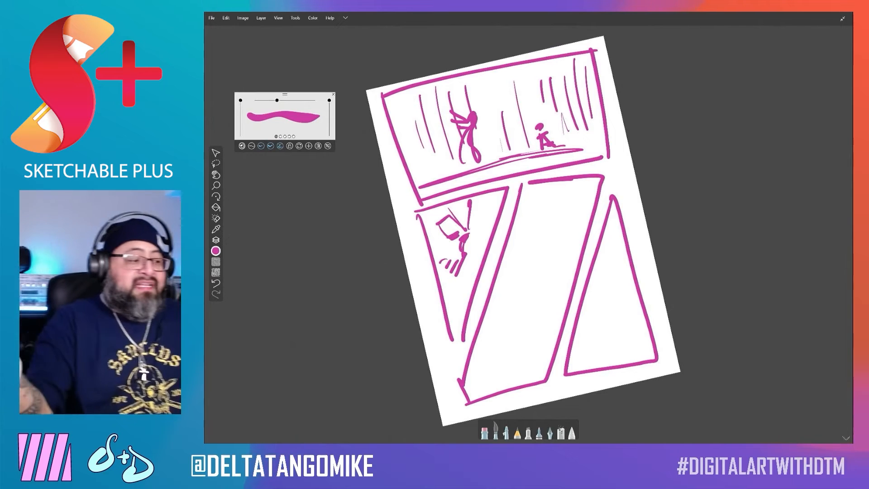
scroll(523, 217, down, 1)
scroll(516, 213, down, 1)
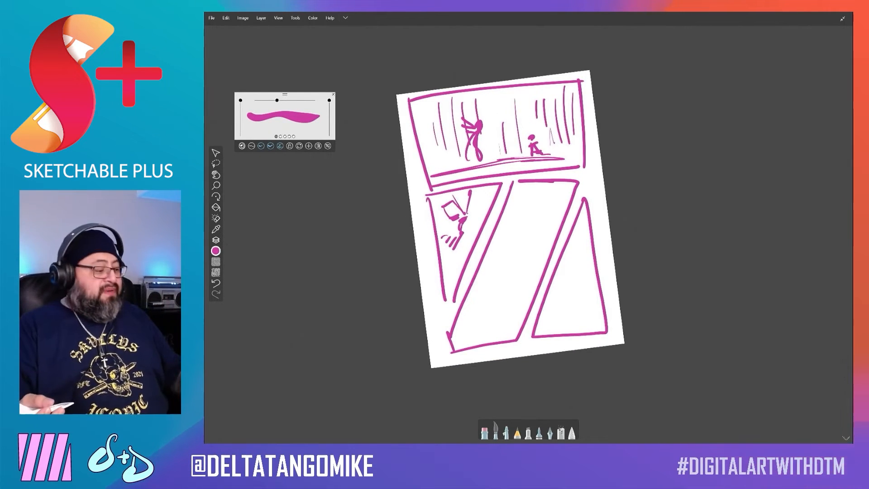
- Draw an arrow pointing at the toolbar's undo and redo tools and undo the stroke
scroll(498, 235, up, 5)
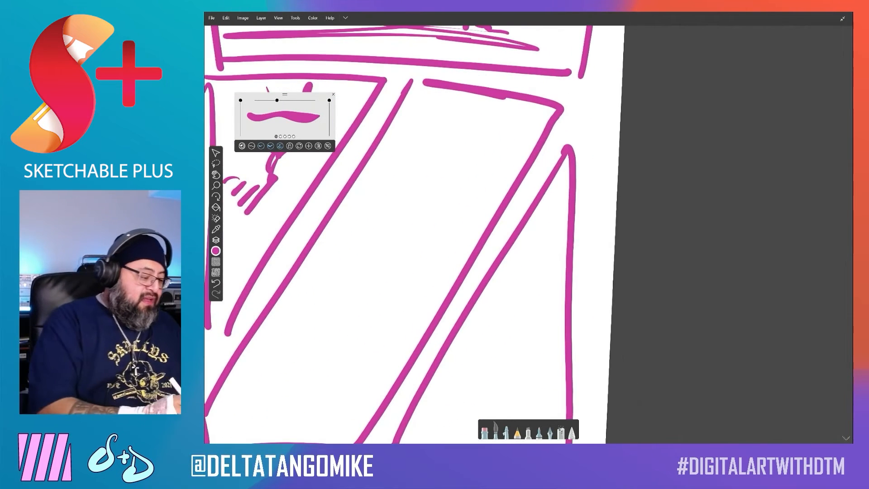
drag(398, 285, 238, 294)
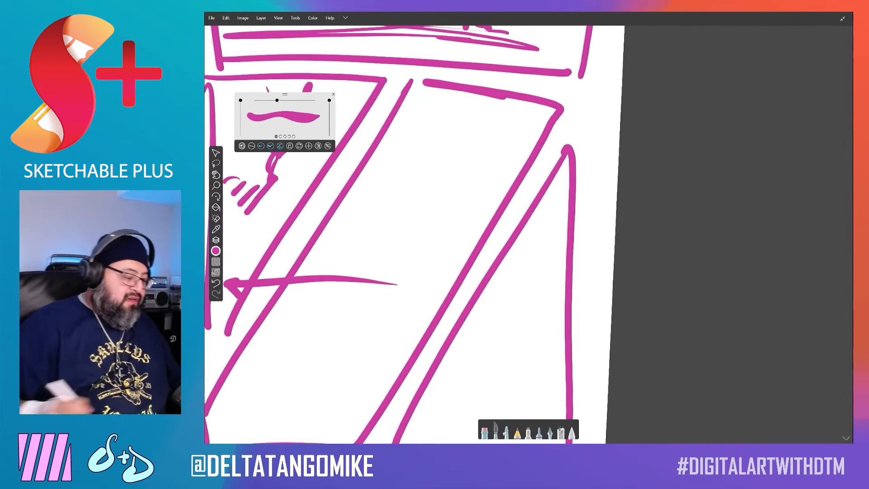
scroll(528, 235, down, 1)
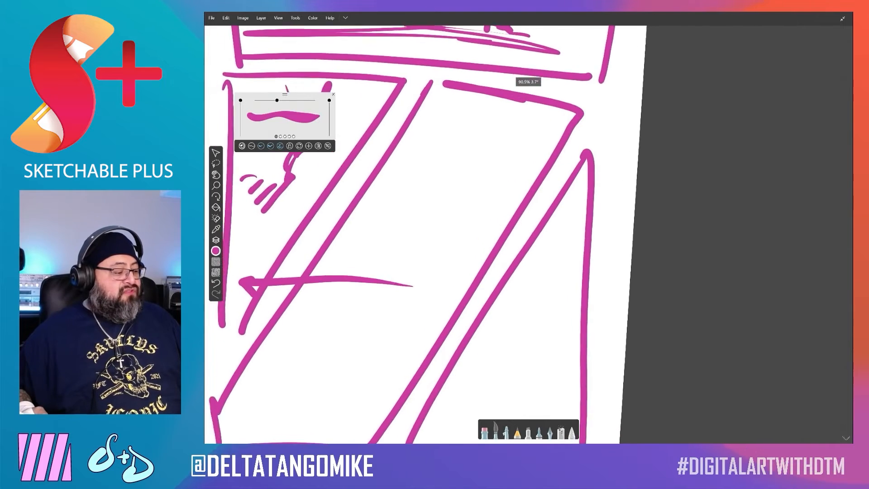
key(ctrl+z)
drag(313, 346, 404, 318)
scroll(528, 235, down, 1)
scroll(528, 235, down, 2)
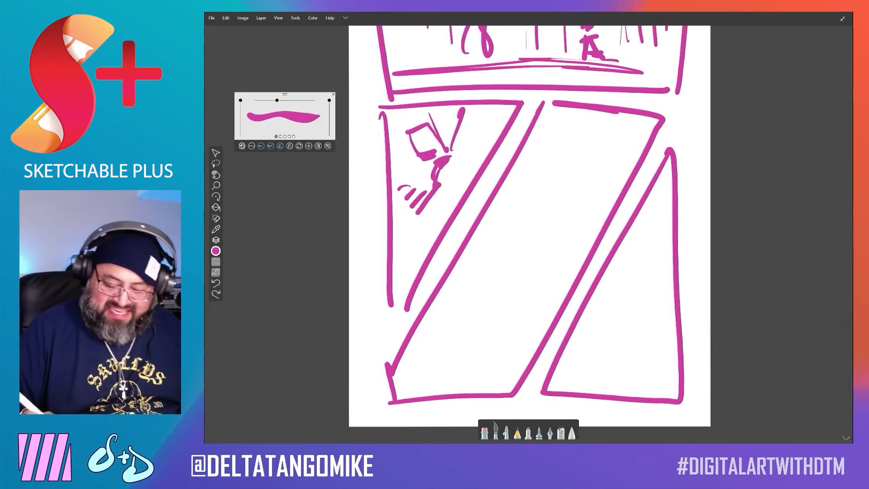
- Sketch a rounded head with facial marks and curved strokes above it in the lower-right triangular panel
mouse_move(633, 261)
mouse_down()
mouse_move(666, 262)
mouse_move(671, 300)
mouse_move(620, 312)
mouse_move(653, 329)
mouse_up()
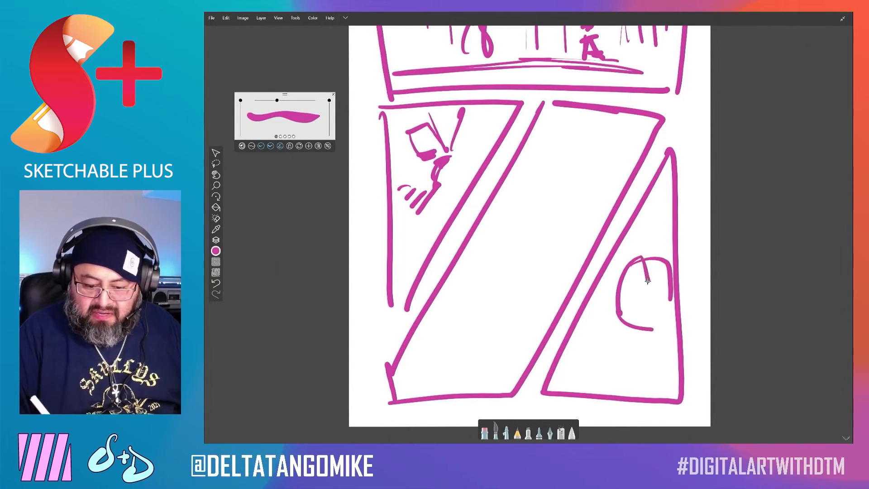
mouse_move(647, 281)
mouse_down()
mouse_move(630, 281)
mouse_move(663, 240)
mouse_up()
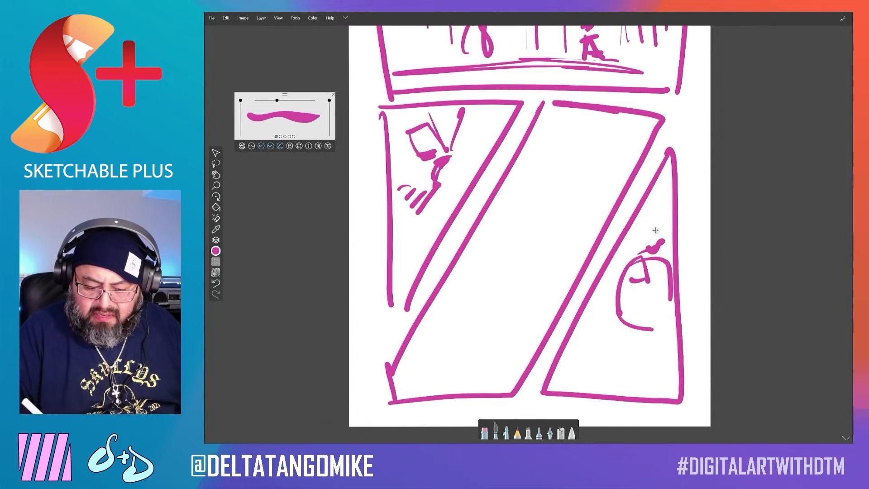
mouse_move(619, 283)
mouse_down()
mouse_move(666, 333)
mouse_move(668, 326)
mouse_up()
click(217, 284)
drag(667, 224, 691, 171)
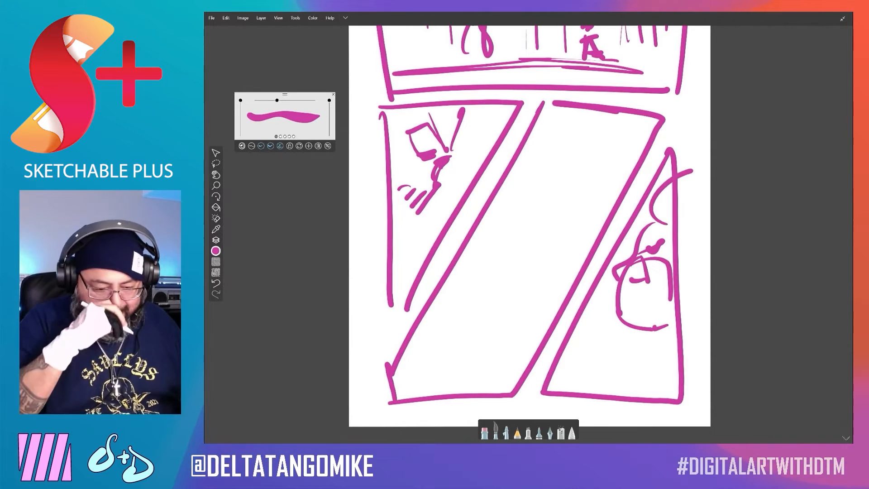
- Sketch a diagonal shaft crossed by angular block shapes and jagged zigzag strokes down the middle slanted panel
scroll(530, 226, down, 3)
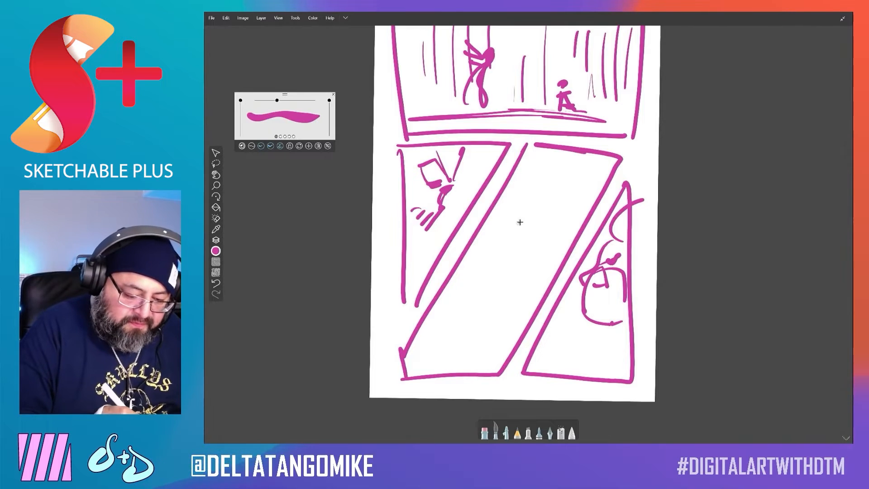
drag(553, 175, 516, 263)
mouse_move(519, 207)
mouse_down()
mouse_move(559, 211)
mouse_move(501, 258)
mouse_move(519, 205)
mouse_up()
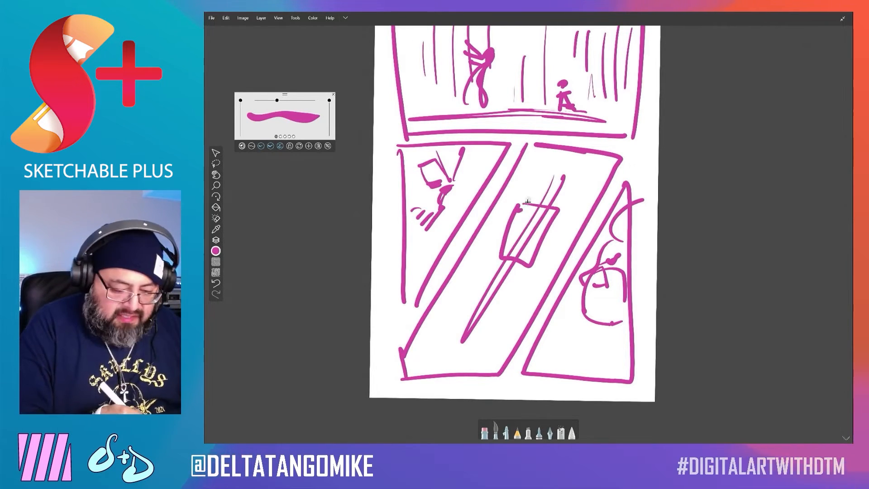
drag(497, 272, 496, 323)
drag(478, 299, 508, 313)
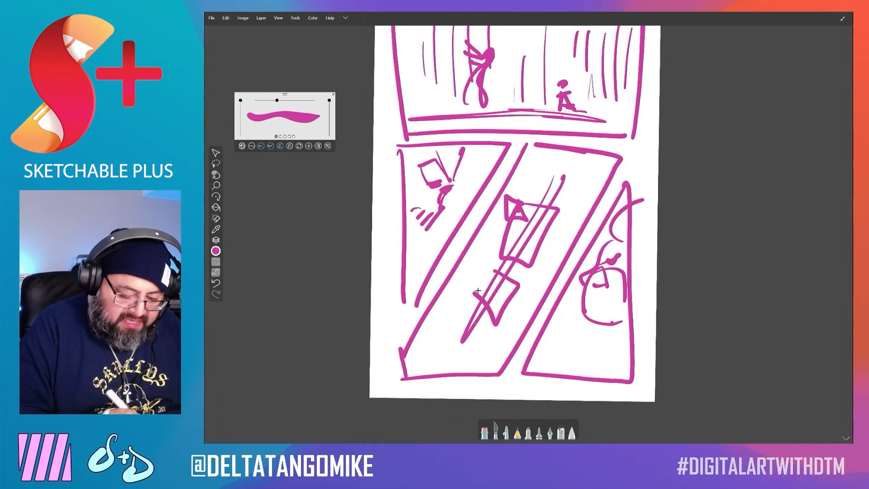
mouse_move(495, 273)
mouse_down()
mouse_move(476, 294)
mouse_move(527, 284)
mouse_move(509, 295)
mouse_up()
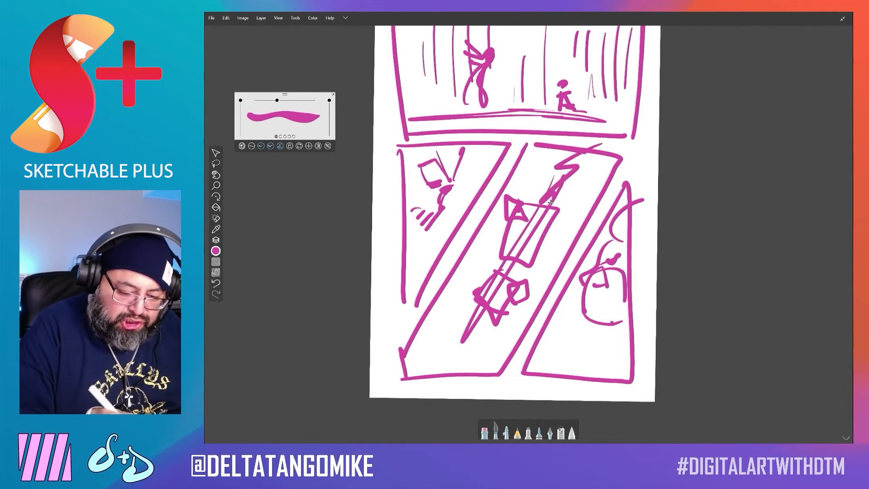
drag(549, 205, 516, 240)
mouse_move(498, 297)
mouse_down()
mouse_move(458, 328)
mouse_move(482, 334)
mouse_up()
mouse_move(482, 334)
mouse_down()
mouse_move(424, 382)
mouse_move(481, 337)
mouse_up()
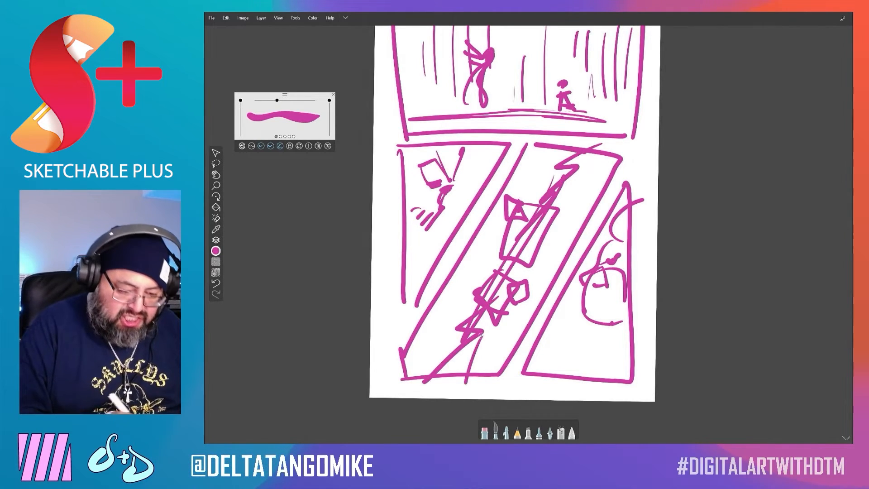
- Close the document with the comic page sketch
scroll(508, 254, down, 5)
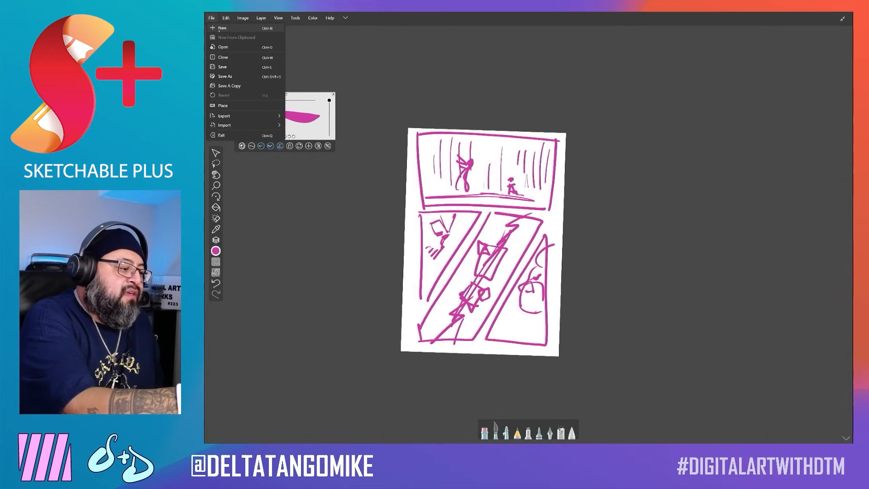
click(223, 48)
click(529, 243)
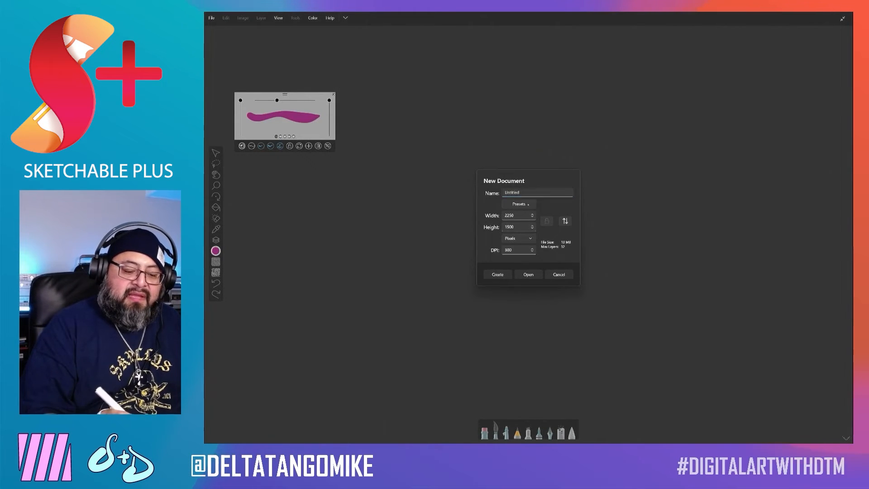
- Look through the document size presets for the new document, including the Facebook, Instagram and Print groups
click(521, 204)
scroll(546, 243, down, 5)
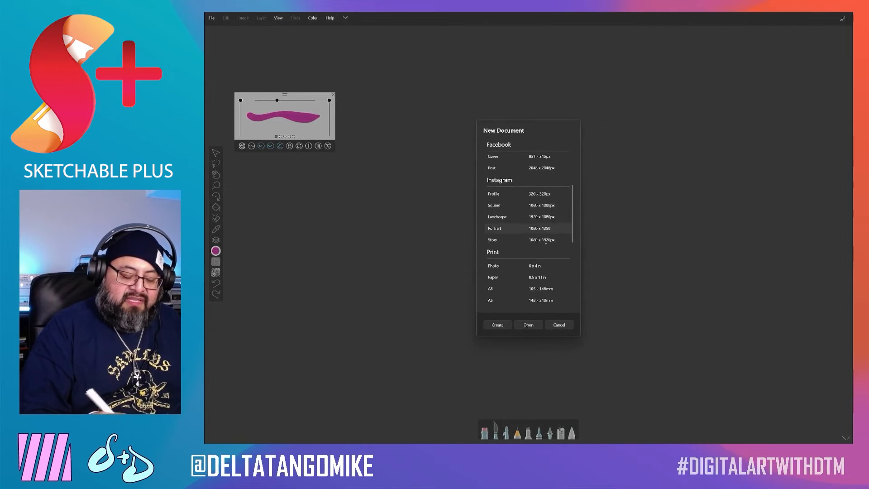
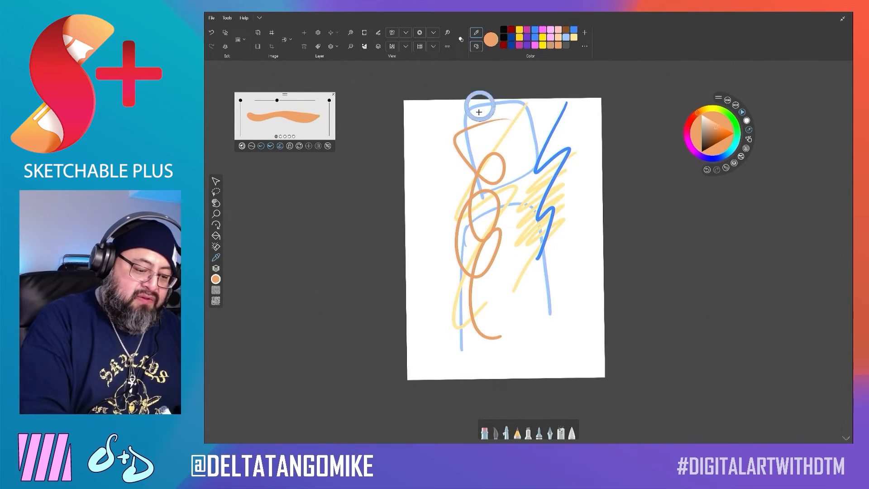
- Paint white strokes across the orange loops and scribble over the drawing's upper part in red
drag(463, 146, 490, 162)
mouse_move(487, 119)
mouse_down()
mouse_move(473, 158)
mouse_move(498, 266)
mouse_up()
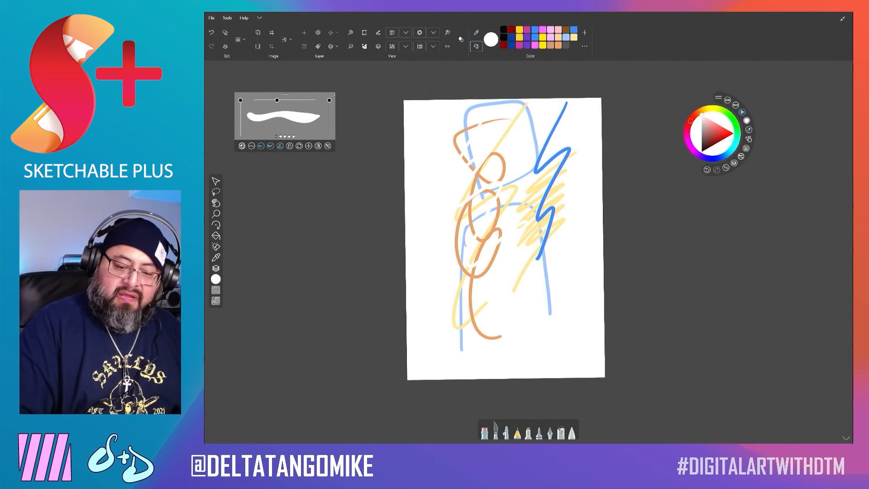
click(725, 128)
mouse_move(527, 167)
mouse_down()
mouse_move(474, 149)
mouse_move(467, 226)
mouse_move(488, 259)
mouse_up()
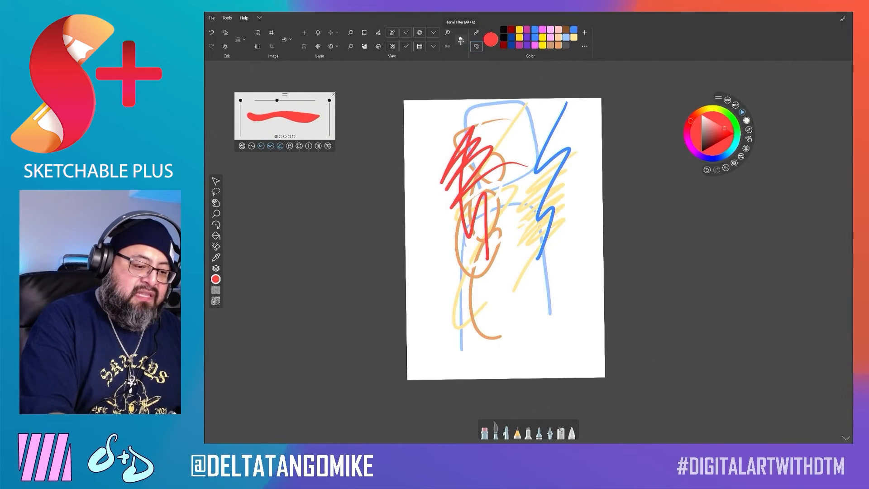
- Scribble red zigzags below the blue line with the Tonal Filter on, and turn the filter off
click(461, 40)
mouse_move(591, 256)
mouse_down()
mouse_move(553, 285)
mouse_move(537, 218)
mouse_move(515, 237)
mouse_move(508, 263)
mouse_up()
click(462, 39)
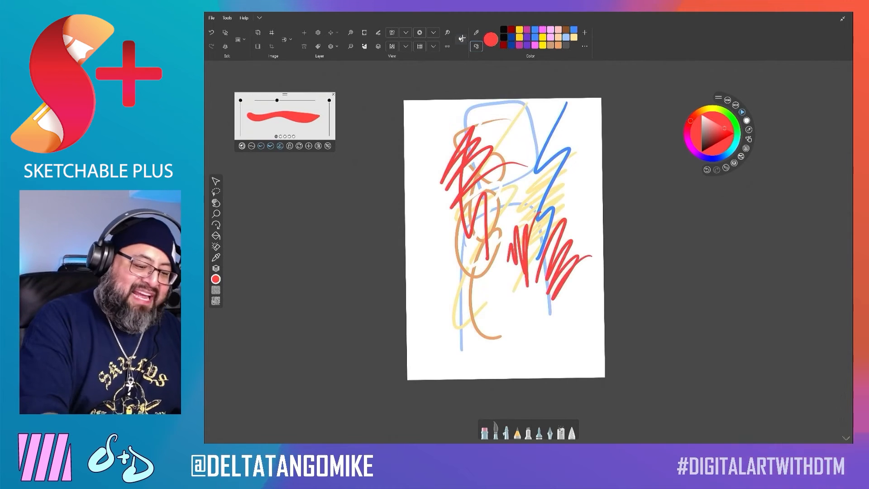
- Mirror the canvas view and draw a red head outline with hatching and a small circle on its front edge
click(447, 32)
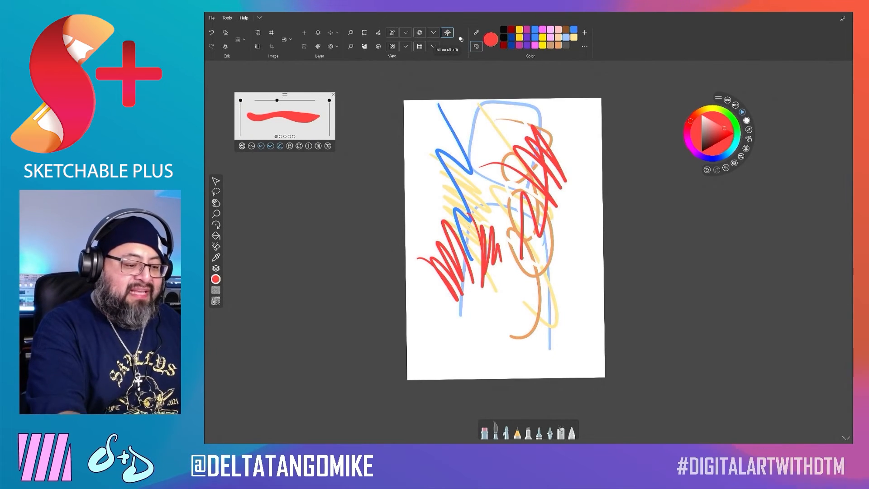
click(447, 32)
drag(504, 239, 498, 267)
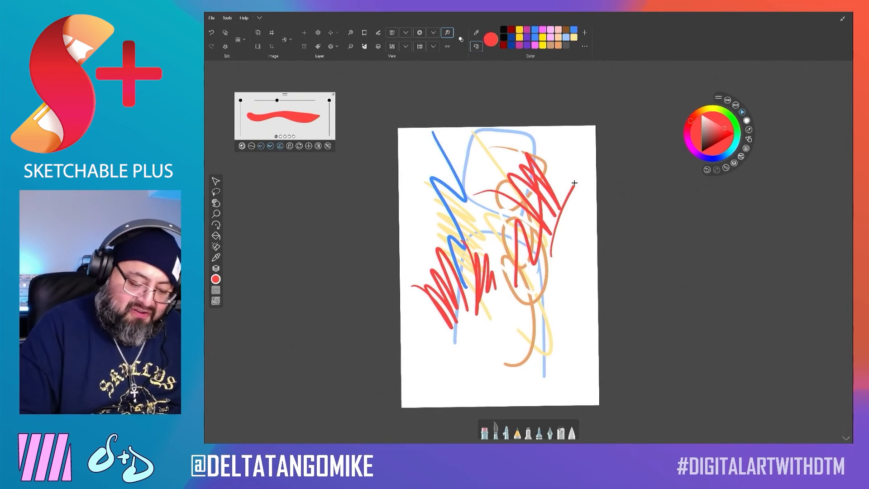
mouse_move(574, 185)
mouse_down()
mouse_move(531, 147)
mouse_move(489, 219)
mouse_up()
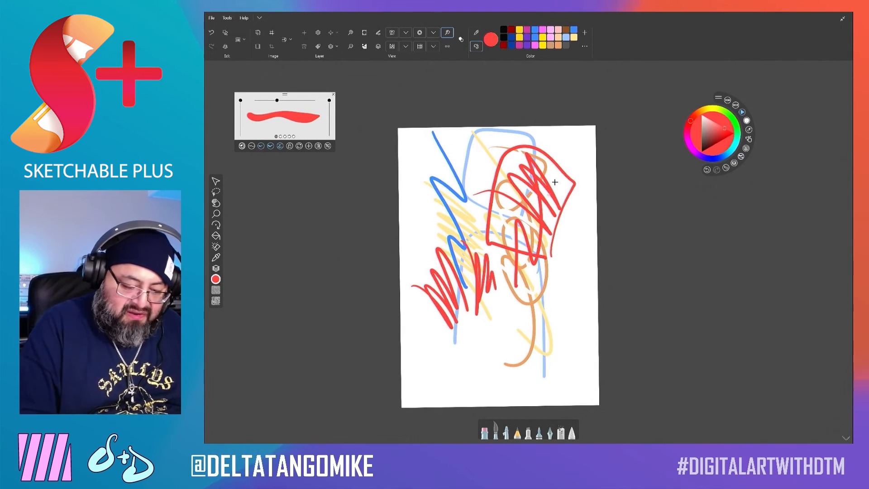
drag(528, 258, 548, 178)
drag(478, 193, 481, 189)
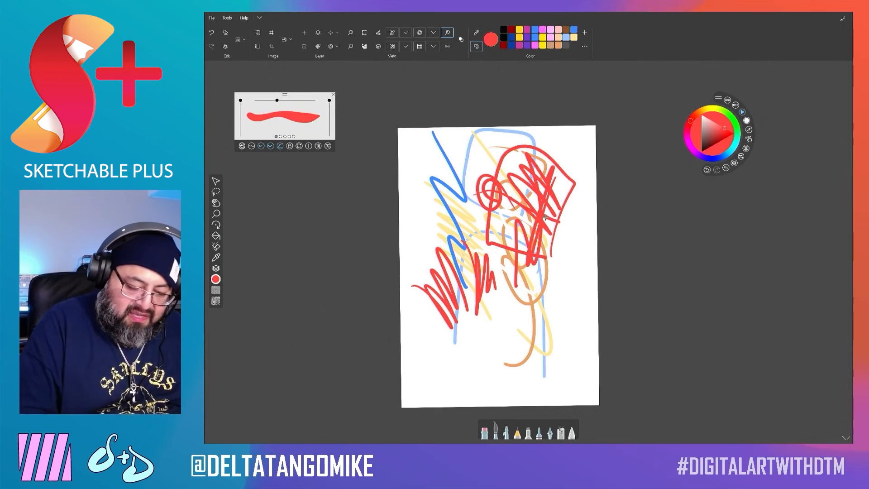
- Add red spiky hair, shoulders, a long brim and chin hatching to the head, turning off the mirrored view before the brim
mouse_move(559, 221)
mouse_down()
mouse_move(569, 176)
mouse_move(494, 181)
mouse_up()
drag(569, 155, 591, 187)
mouse_move(516, 244)
mouse_down()
mouse_move(468, 247)
mouse_move(420, 296)
mouse_move(501, 255)
mouse_move(535, 340)
mouse_move(477, 253)
mouse_move(400, 339)
mouse_up()
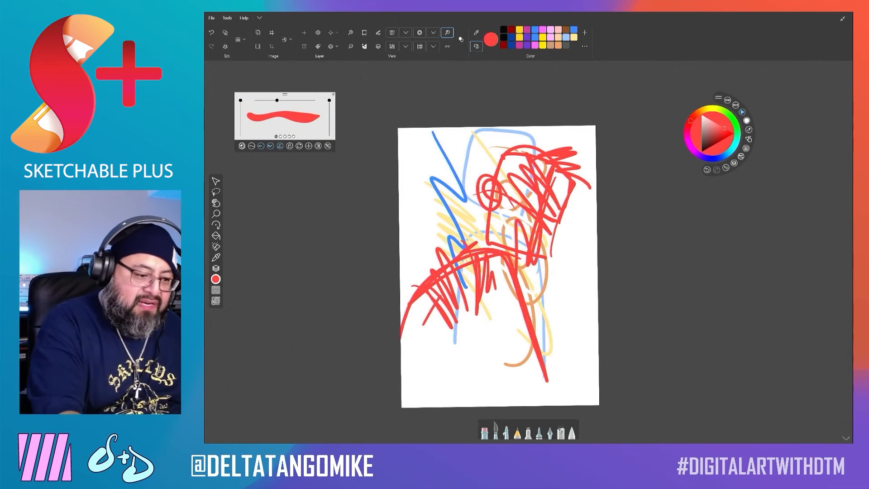
click(451, 32)
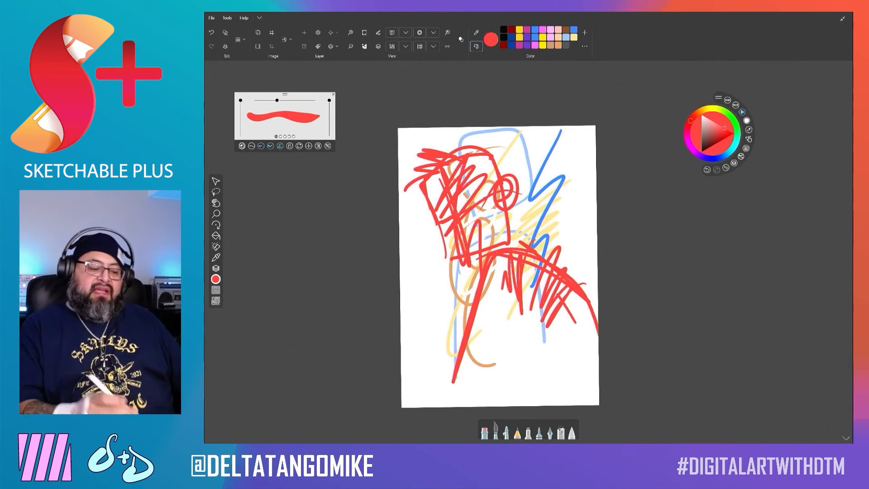
mouse_move(453, 259)
mouse_down()
mouse_move(459, 279)
mouse_move(472, 254)
mouse_move(485, 272)
mouse_move(488, 244)
mouse_move(509, 250)
mouse_move(513, 233)
mouse_move(500, 207)
mouse_move(570, 167)
mouse_move(517, 173)
mouse_up()
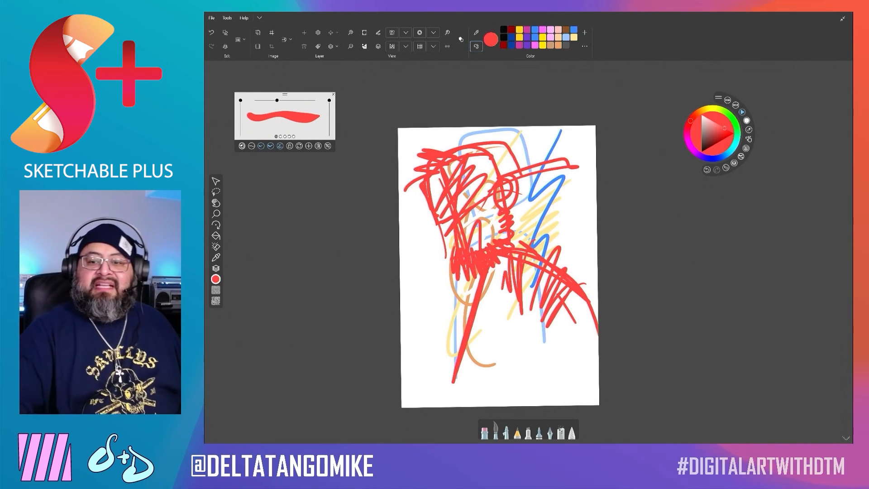
- Exit full screen, move and shrink the Sketchable Plus window, and bring its Microsoft Store page forward to read the features
click(843, 19)
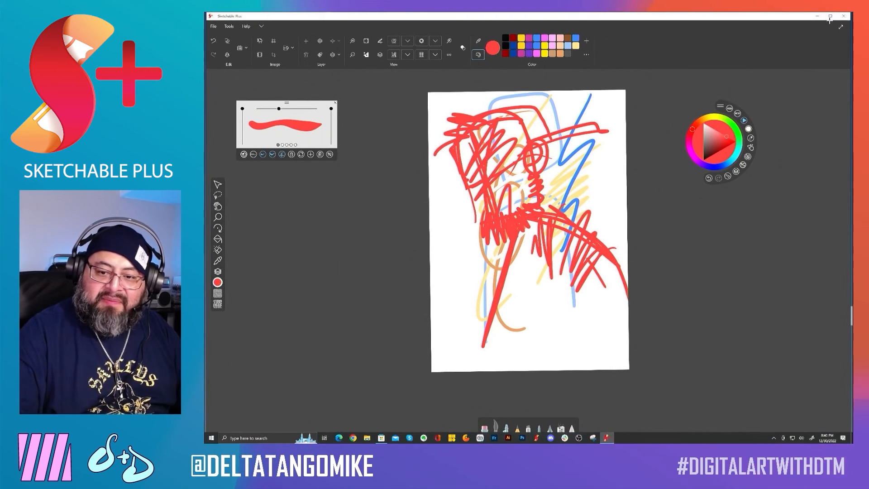
drag(795, 14, 758, 70)
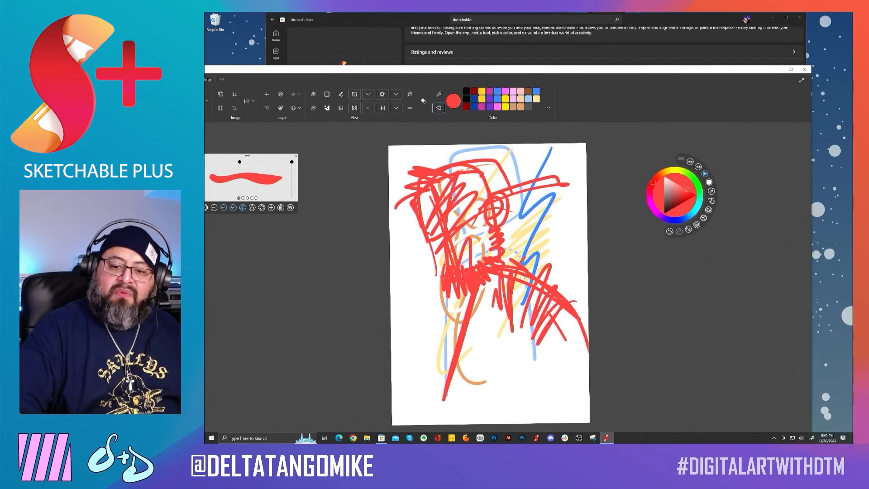
drag(668, 71, 814, 70)
mouse_move(349, 64)
mouse_down()
mouse_move(377, 100)
mouse_move(505, 199)
mouse_up()
mouse_move(582, 203)
mouse_down()
mouse_move(510, 199)
mouse_move(434, 80)
mouse_move(442, 148)
mouse_up()
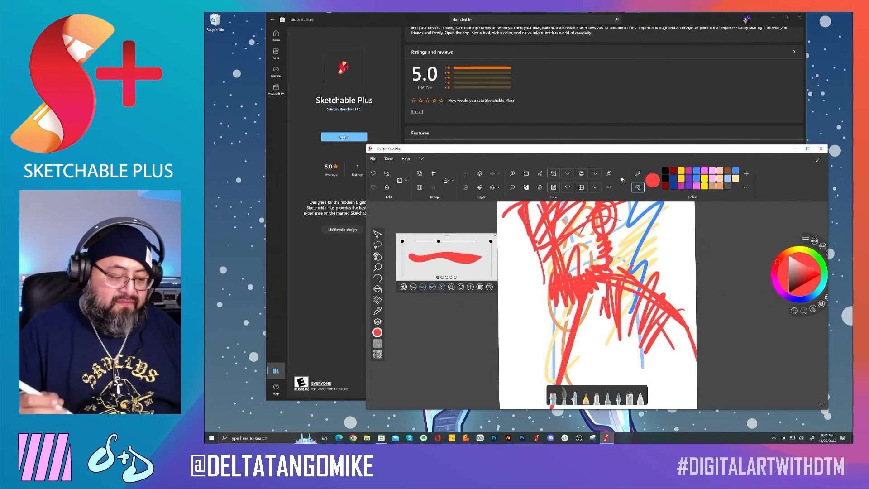
click(606, 114)
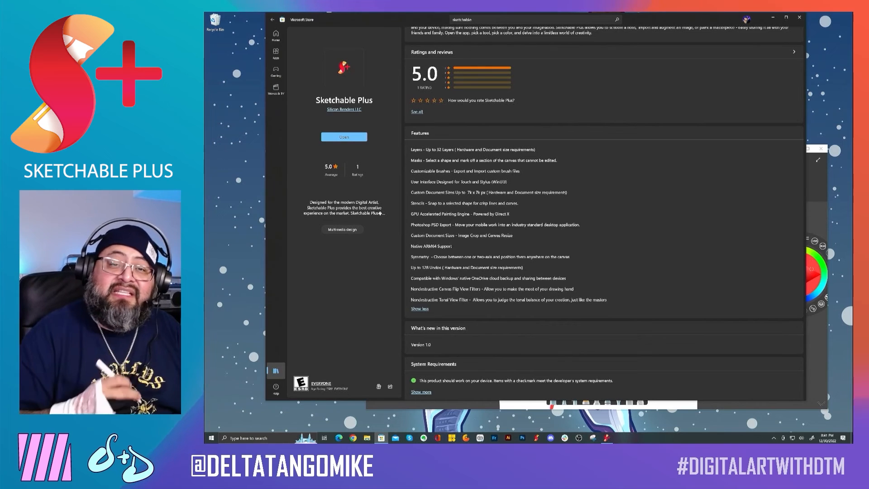
- Switch back to the Sketchable Plus window and fit the whole sketch in view at a slight tilt
click(827, 242)
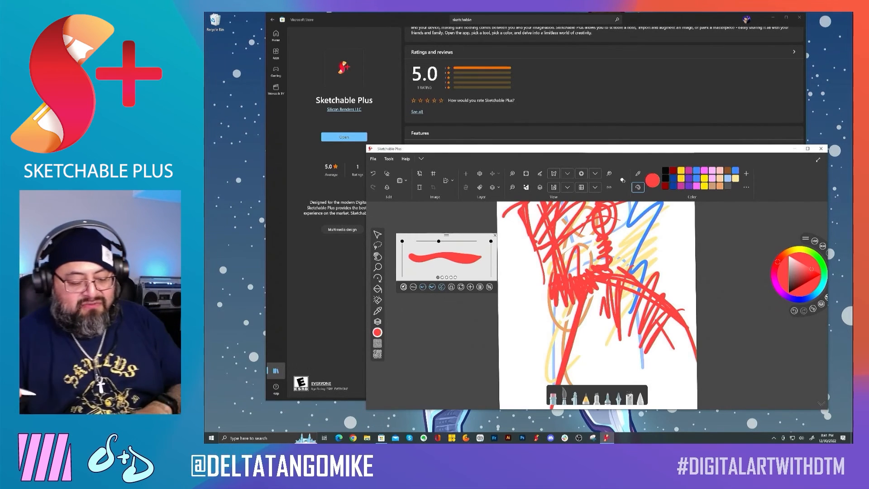
scroll(598, 305, down, 1)
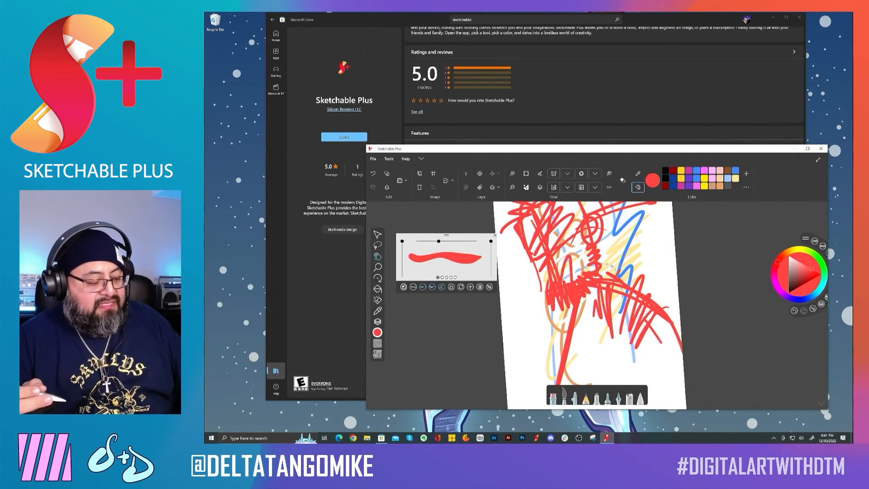
drag(529, 308, 504, 299)
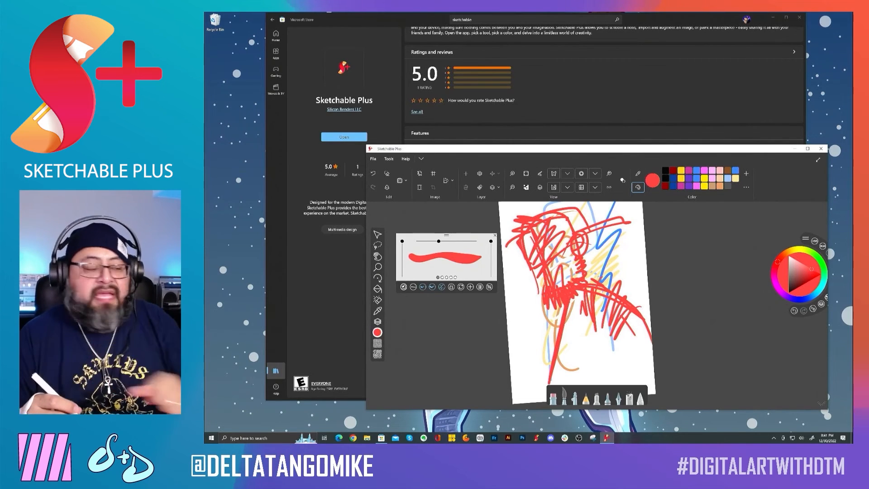
key(alt+f)
key(Escape)
key(space)
mouse_move(603, 275)
mouse_down()
mouse_move(566, 298)
mouse_move(624, 292)
mouse_move(595, 293)
mouse_move(587, 284)
mouse_move(593, 292)
mouse_move(600, 284)
mouse_up()
- Switch to the Microsoft Store page, collapse the feature list and look through the additional information
key(alt+Tab)
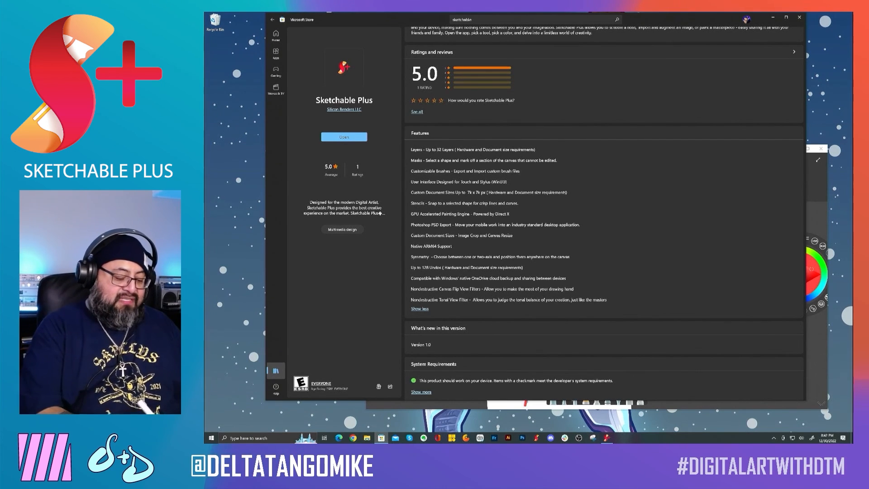
click(420, 309)
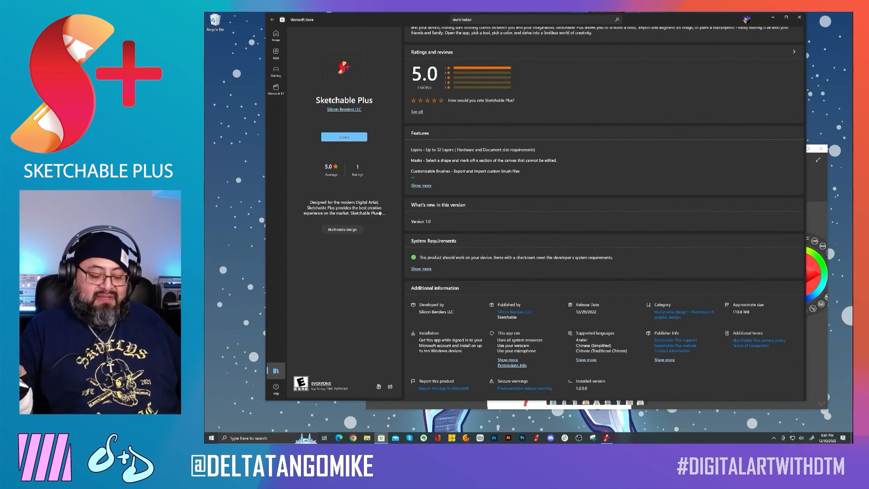
scroll(604, 213, down, 1)
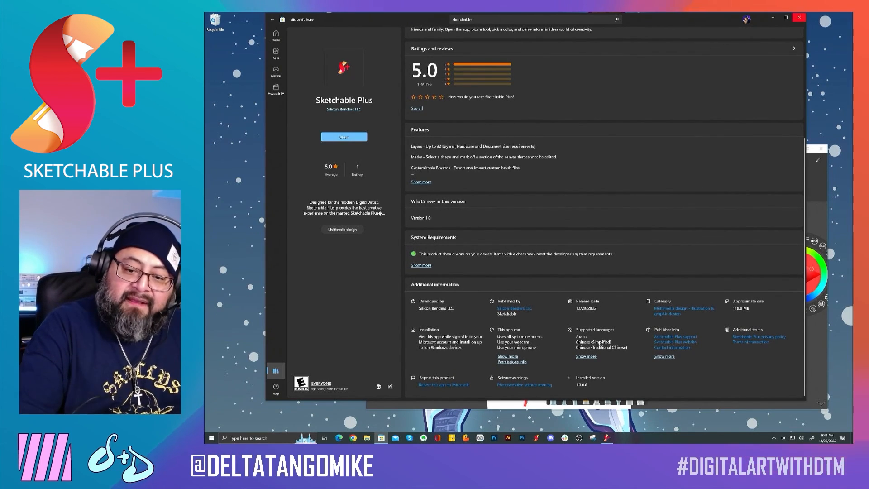
- Close the Microsoft Store and return the Sketchable Plus window to full screen with the sketch enlarged
click(800, 18)
click(808, 148)
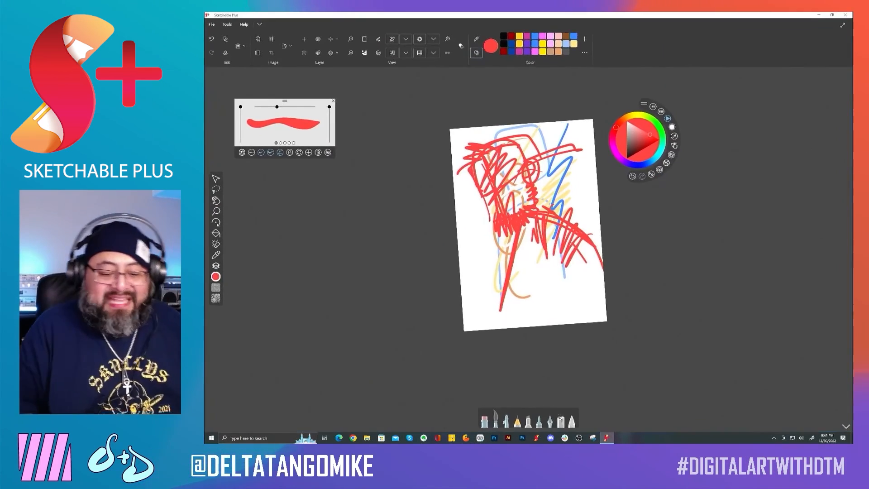
scroll(548, 195, up, 5)
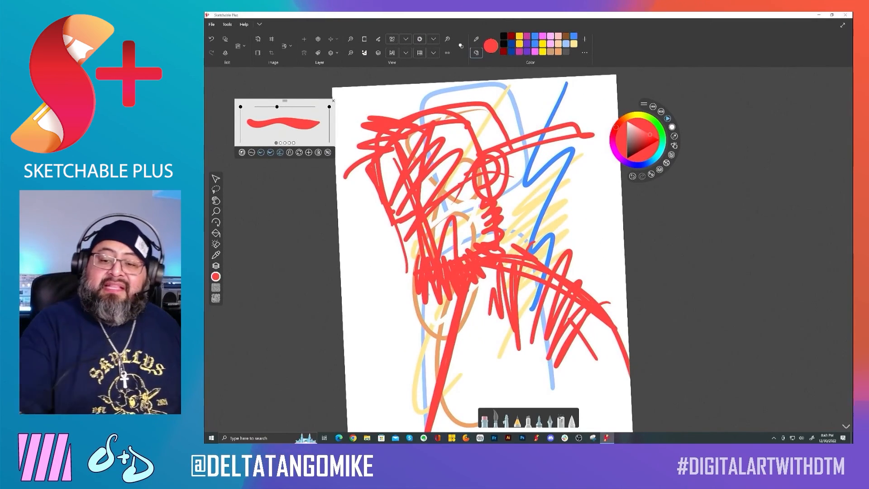
click(843, 25)
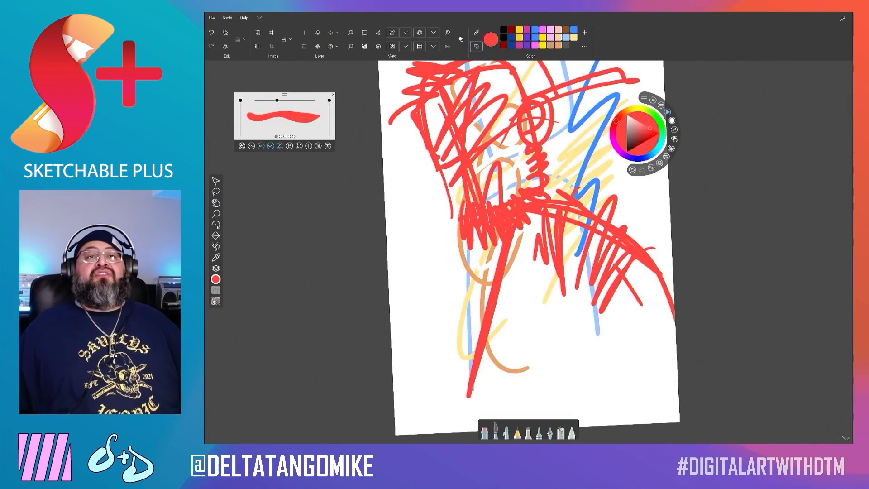